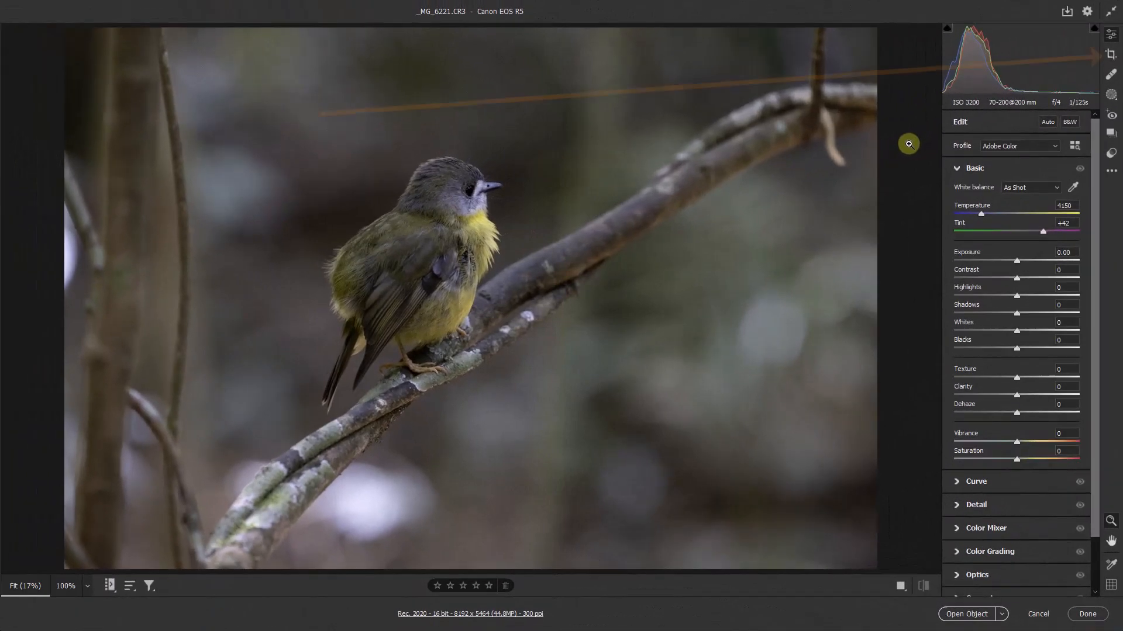
- Crop the photo at its original aspect ratio to a tighter frame around the bird and the branch
{"action": "left_click", "coordinate": [1110, 54]}
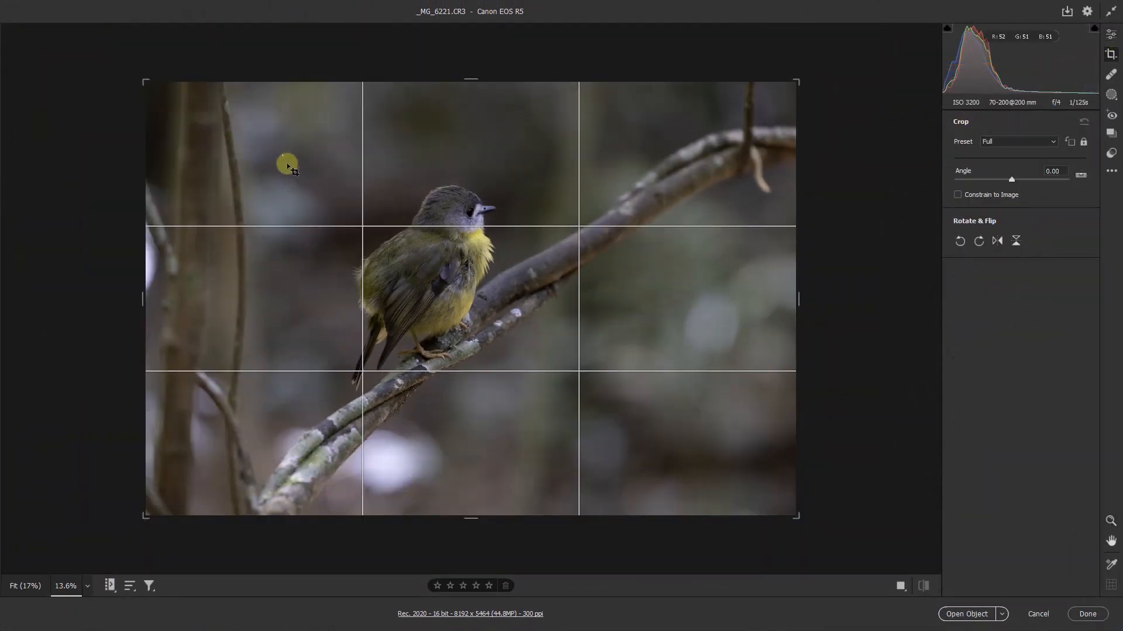
{"action": "left_click_drag", "start_coordinate": [284, 156], "coordinate": [746, 450]}
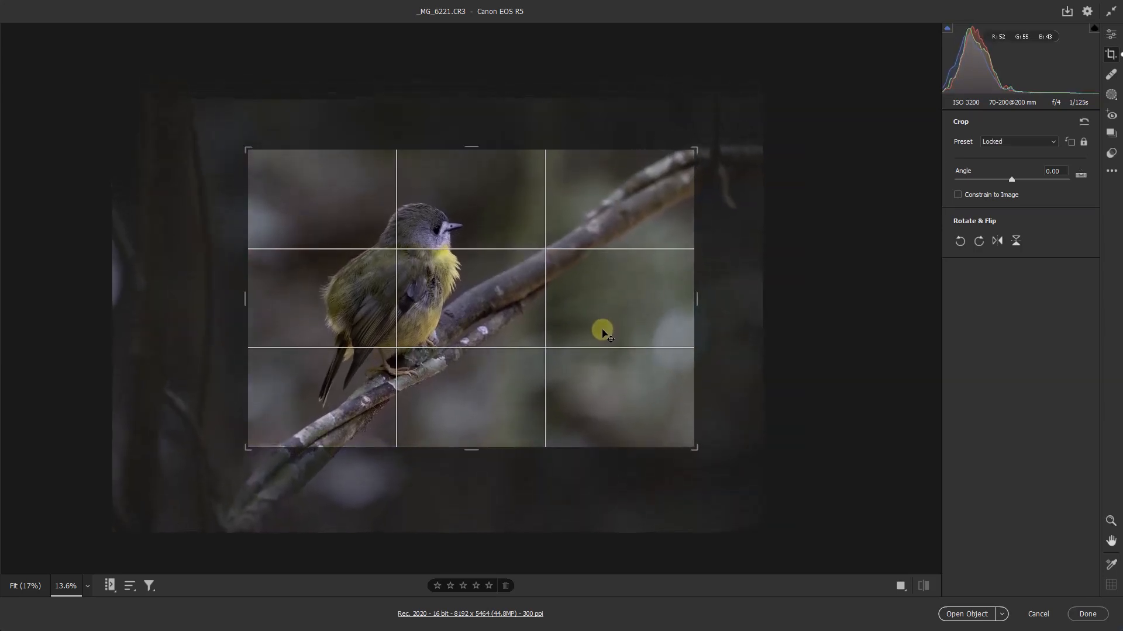
{"action": "left_click_drag", "start_coordinate": [604, 333], "coordinate": [594, 331]}
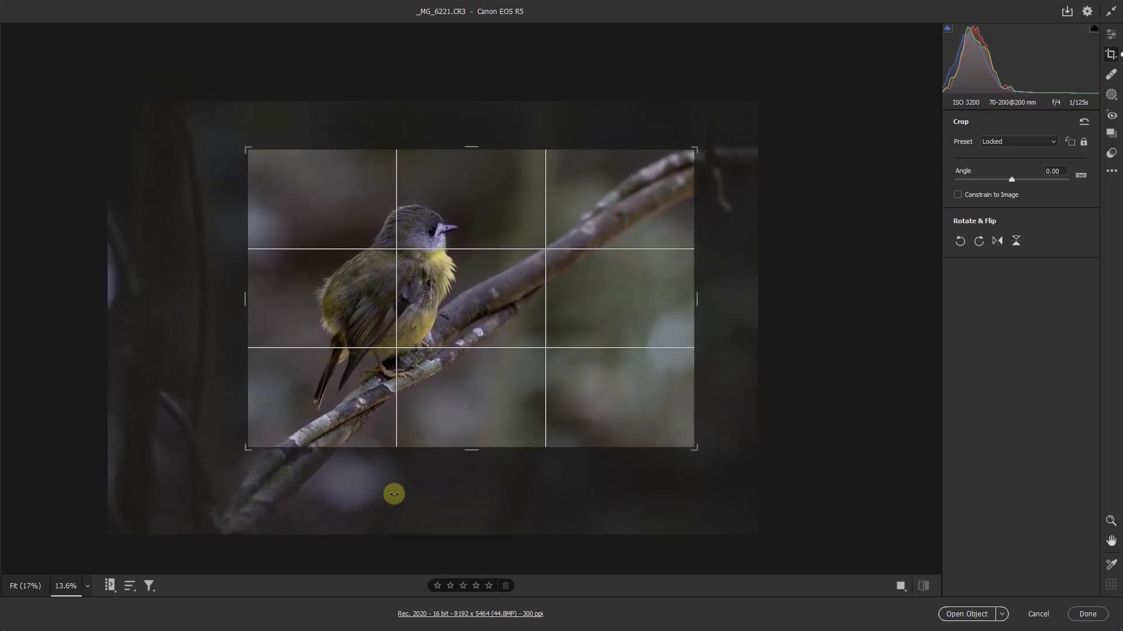
{"action": "left_click_drag", "start_coordinate": [697, 301], "coordinate": [702, 301]}
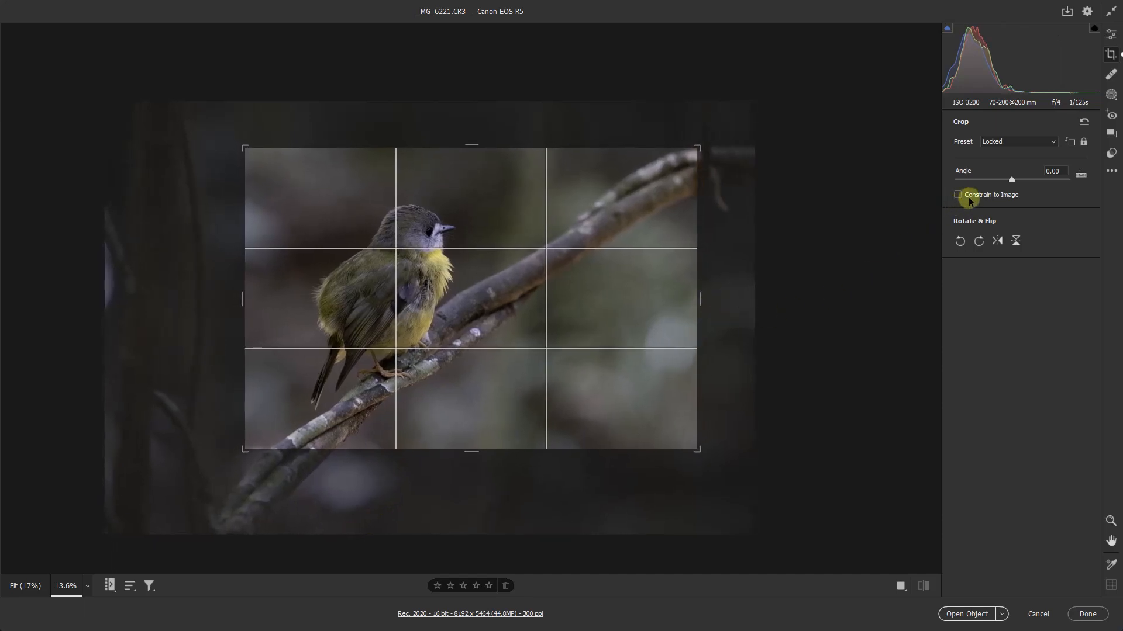
- Unlock the crop's aspect ratio, widen the frame slightly, reposition the bird within it and apply the crop
{"action": "left_click", "coordinate": [1083, 141]}
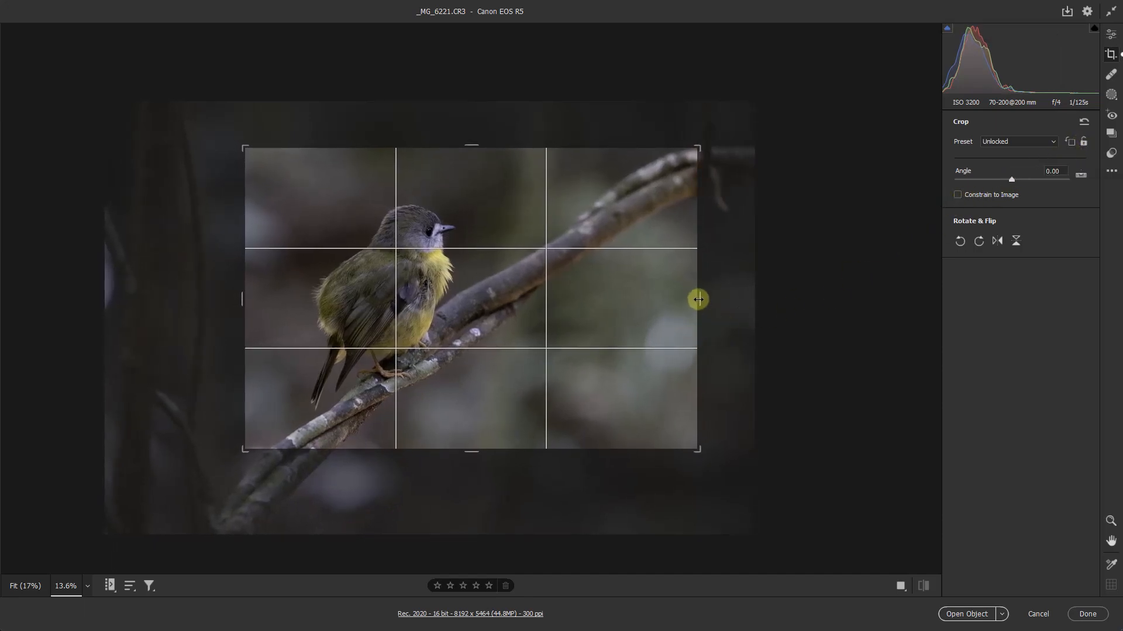
{"action": "mouse_move", "coordinate": [698, 300]}
{"action": "left_mouse_down"}
{"action": "mouse_move", "coordinate": [716, 300]}
{"action": "mouse_move", "coordinate": [705, 298]}
{"action": "left_mouse_up"}
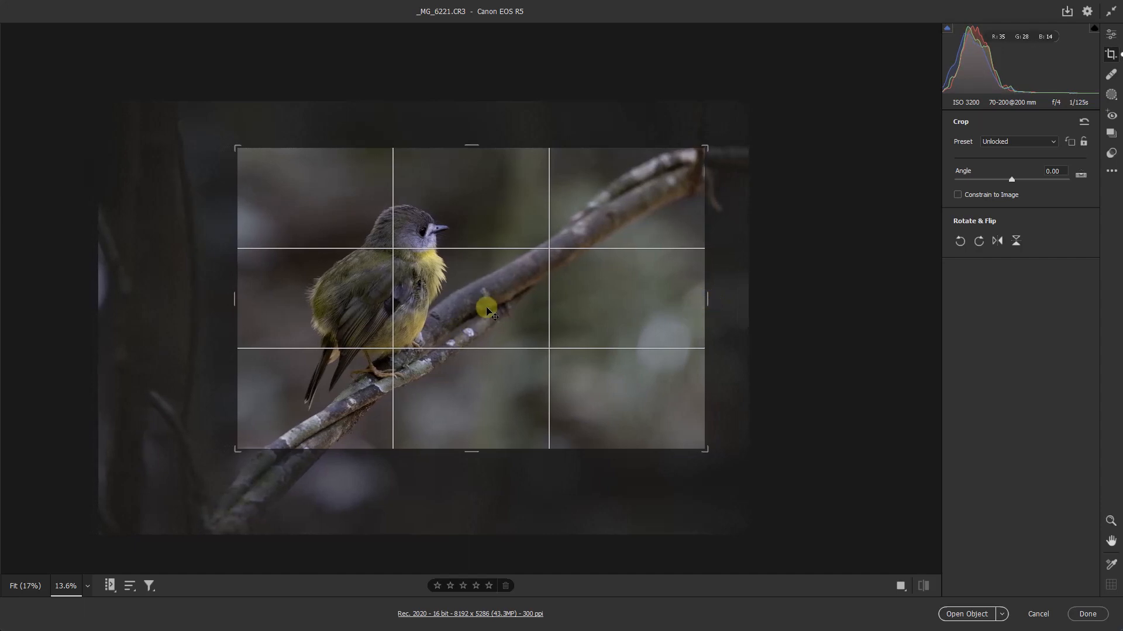
{"action": "left_click_drag", "start_coordinate": [487, 312], "coordinate": [501, 306]}
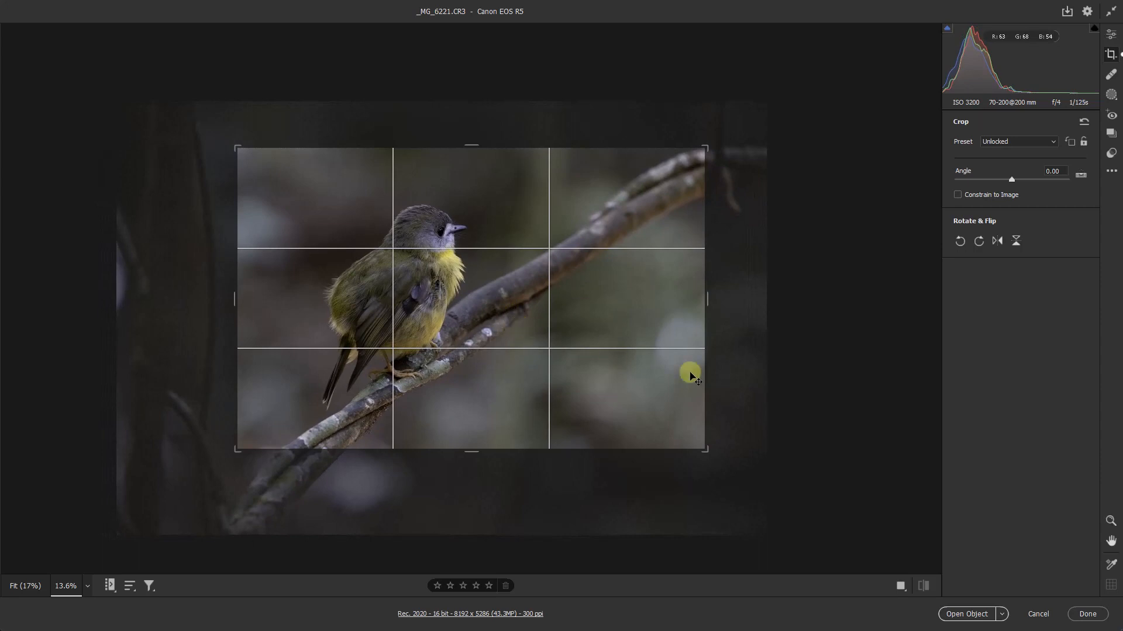
{"action": "key", "text": "Return"}
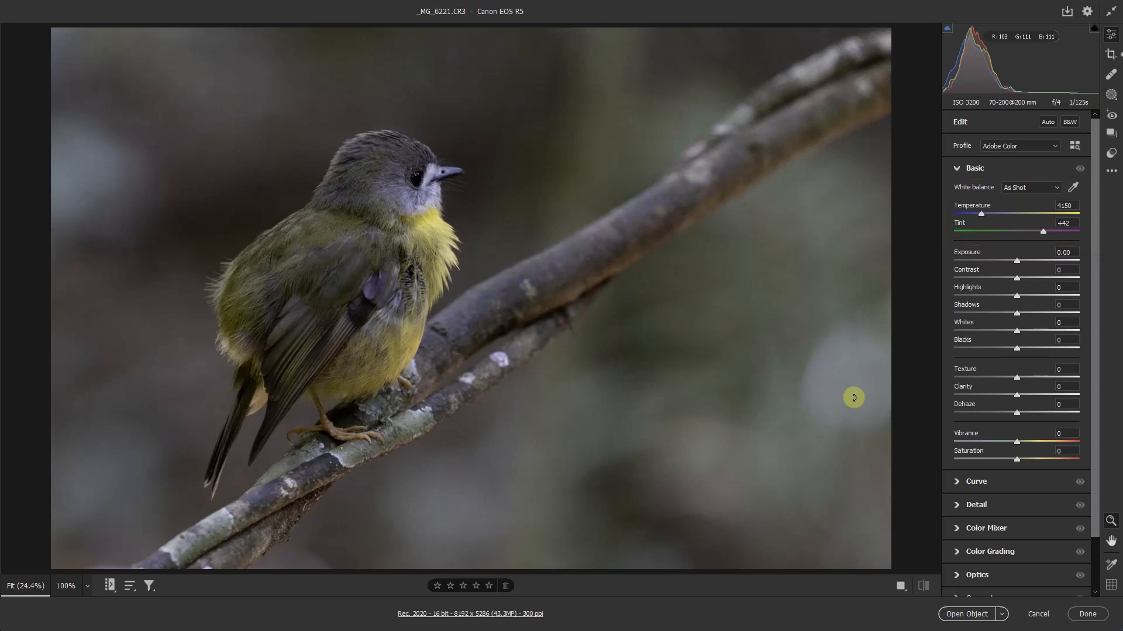
- Sample the white balance from the grey feathers on the bird's head and apply the automatic tone adjustments
{"action": "left_click", "coordinate": [1065, 190]}
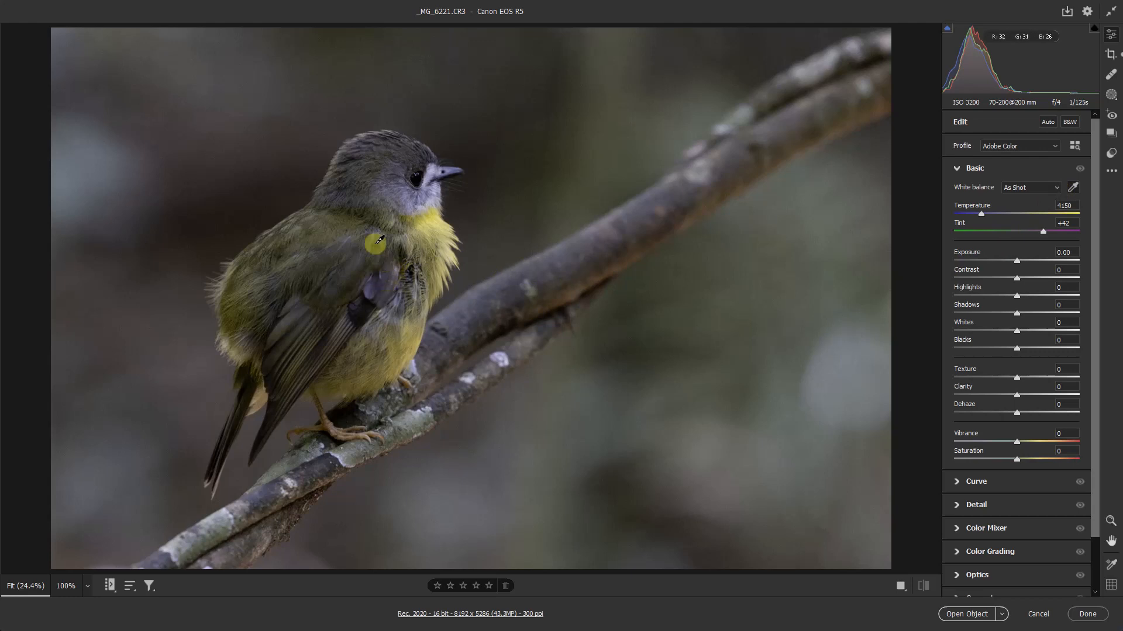
{"action": "left_click", "coordinate": [389, 185]}
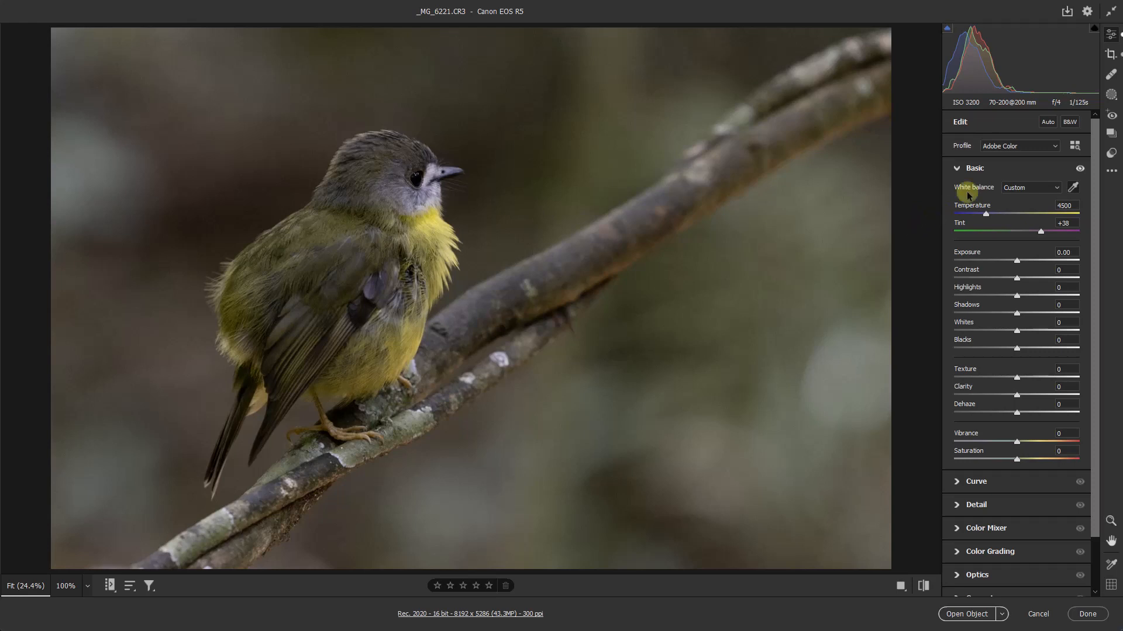
{"action": "left_click", "coordinate": [1048, 124]}
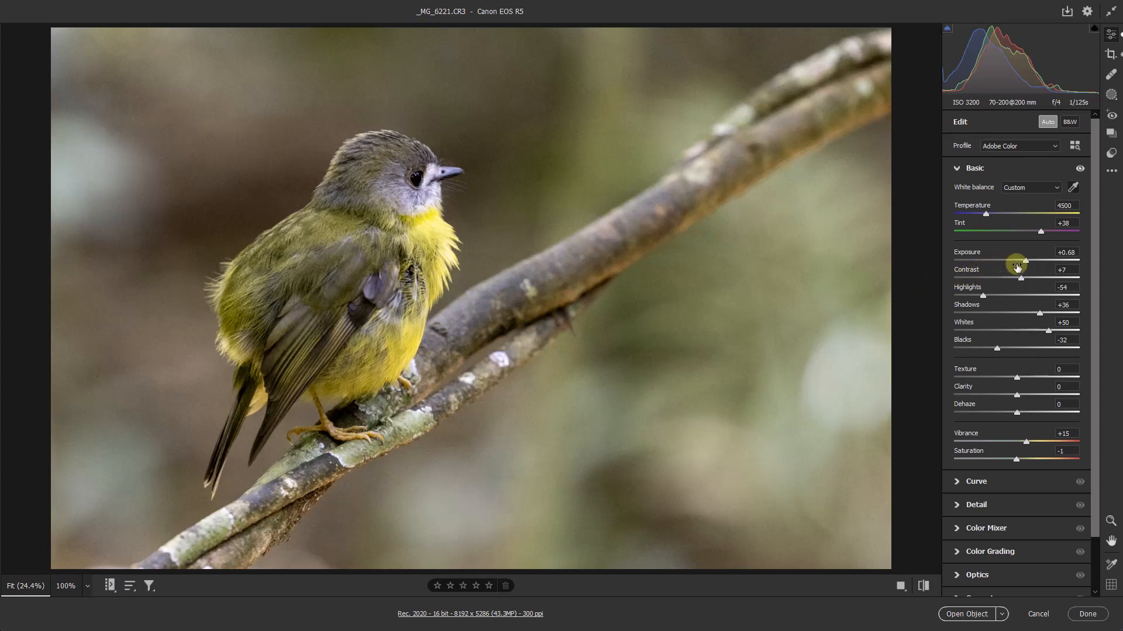
- Set the overall exposure to +0.15 and the blacks to -23
{"action": "left_click_drag", "start_coordinate": [1027, 263], "coordinate": [1019, 267]}
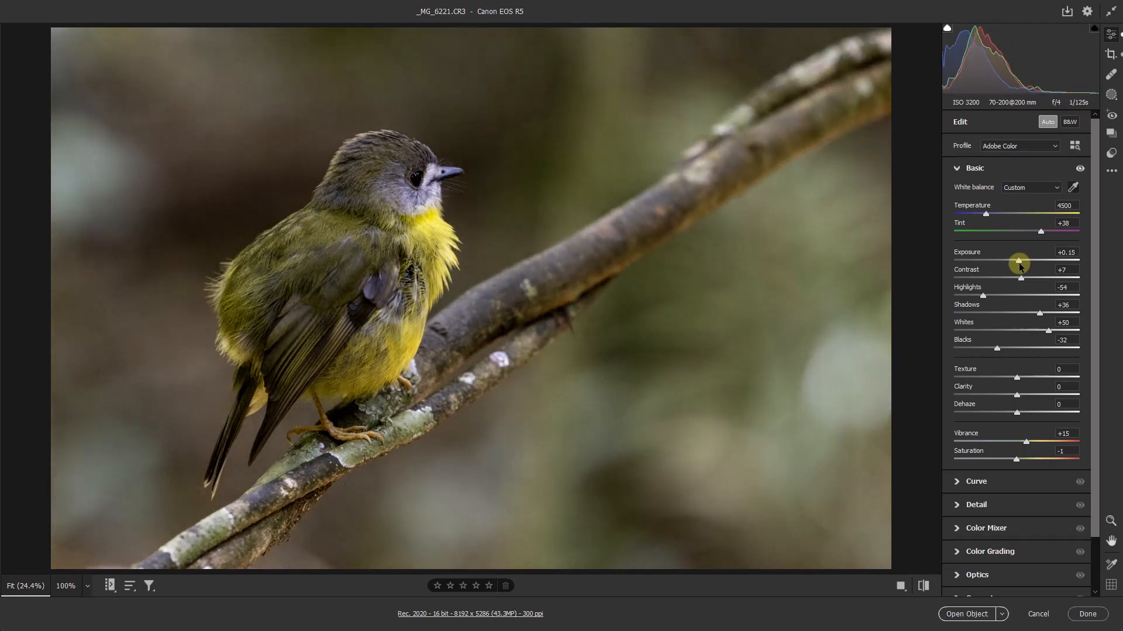
{"action": "left_click_drag", "start_coordinate": [1018, 267], "coordinate": [1019, 267]}
{"action": "left_click_drag", "start_coordinate": [997, 349], "coordinate": [1001, 349]}
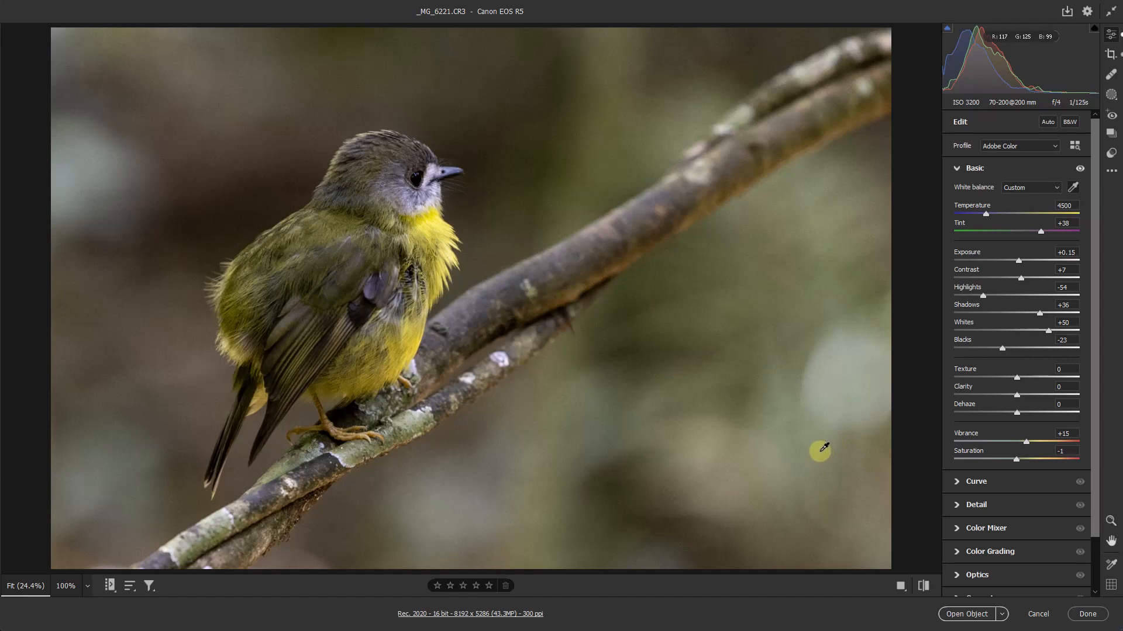
- Create a background mask and darken it with highlights at -59 and exposure at -0.65
{"action": "left_click", "coordinate": [1112, 95]}
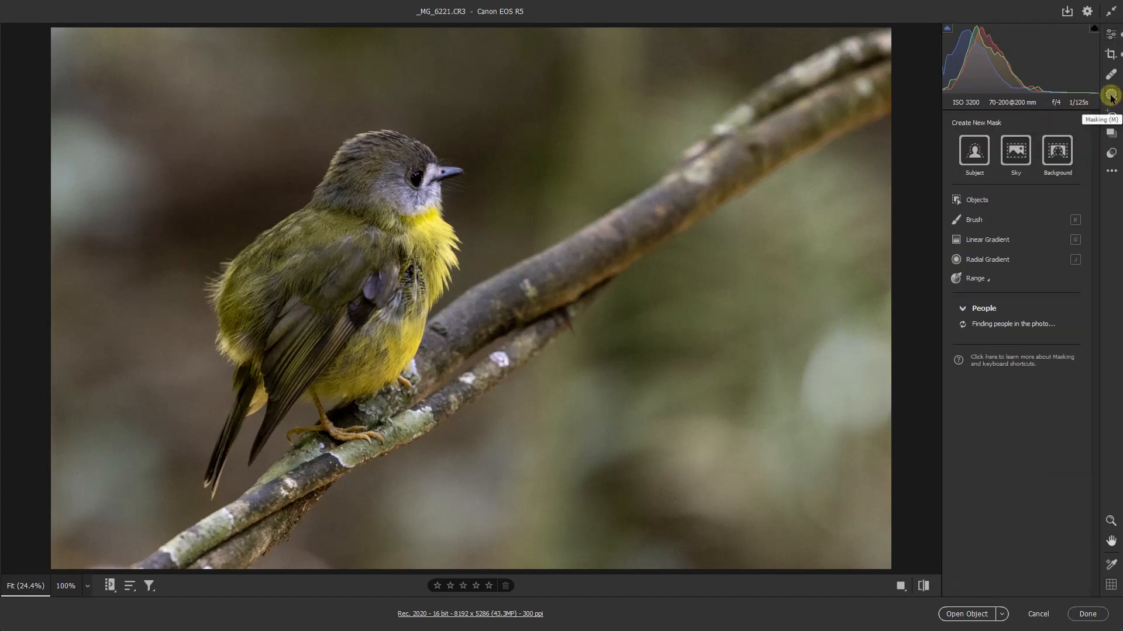
{"action": "left_click", "coordinate": [1050, 163]}
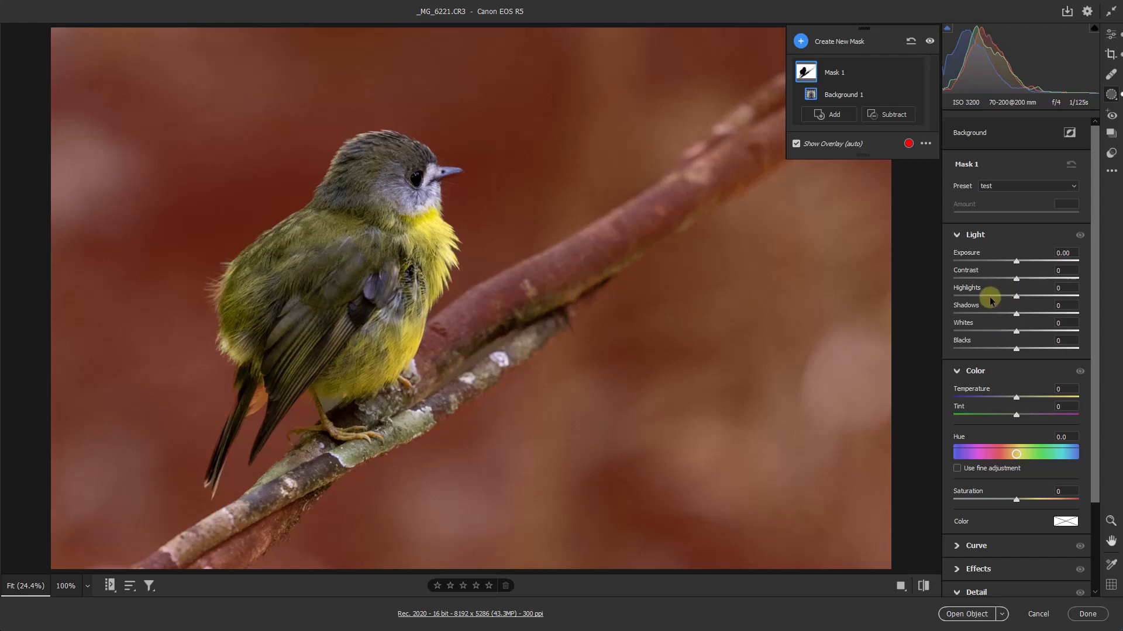
{"action": "mouse_move", "coordinate": [991, 302]}
{"action": "left_mouse_down"}
{"action": "mouse_move", "coordinate": [970, 300]}
{"action": "mouse_move", "coordinate": [996, 300]}
{"action": "left_mouse_up"}
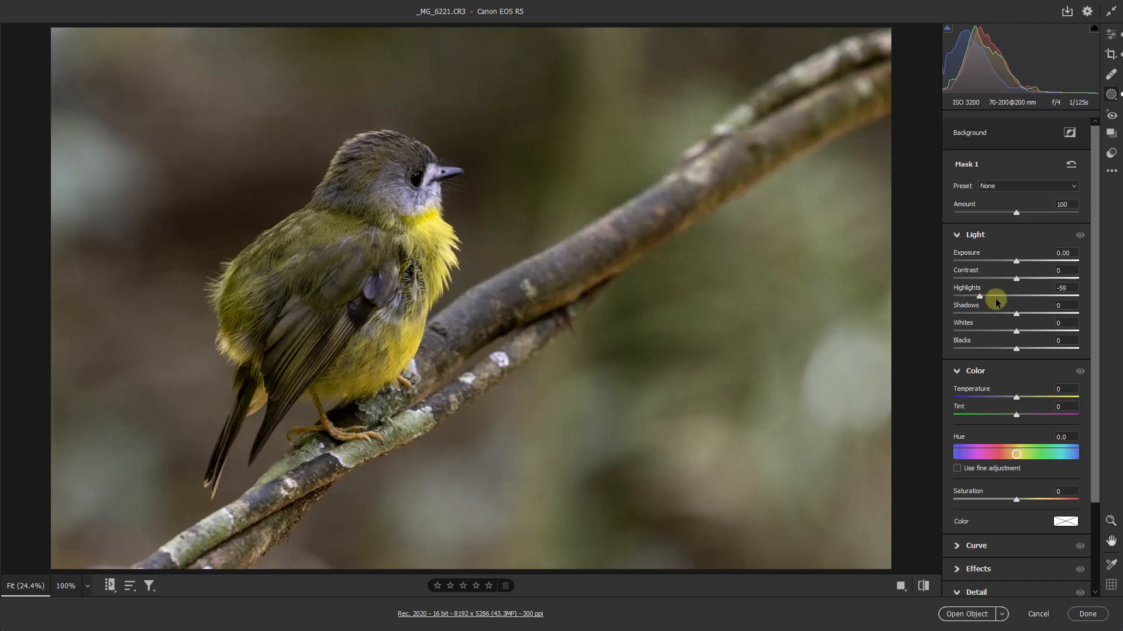
{"action": "left_click_drag", "start_coordinate": [1016, 264], "coordinate": [1006, 262]}
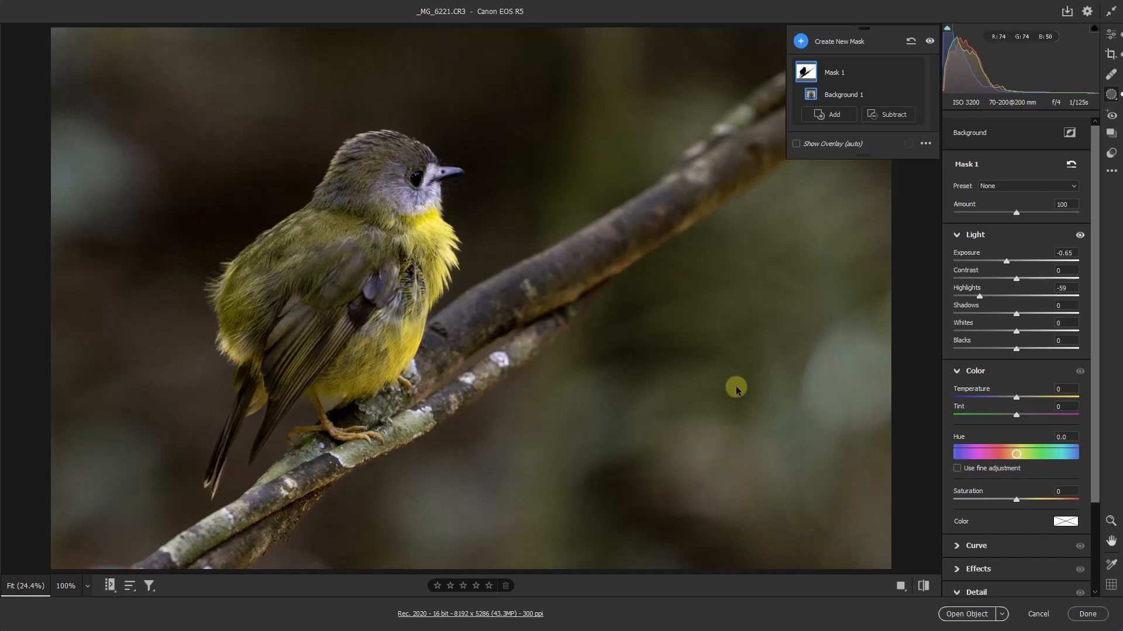
- Subtract from the background mask with a soft brush at flow 22, painting over the background areas around the bird
{"action": "left_click", "coordinate": [888, 113]}
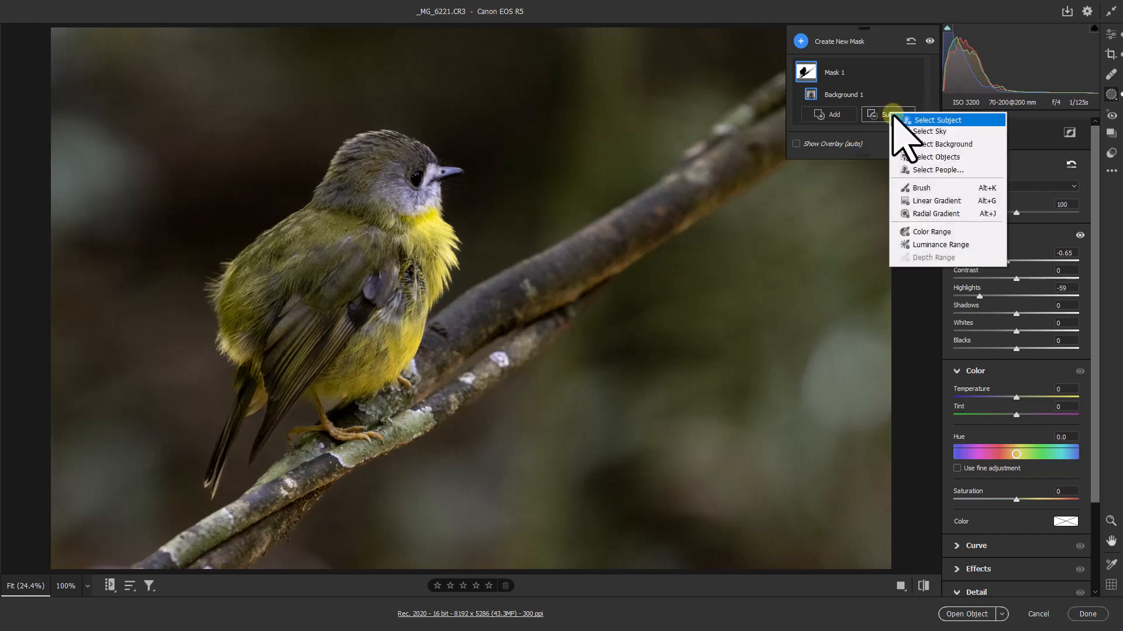
{"action": "left_click", "coordinate": [916, 191]}
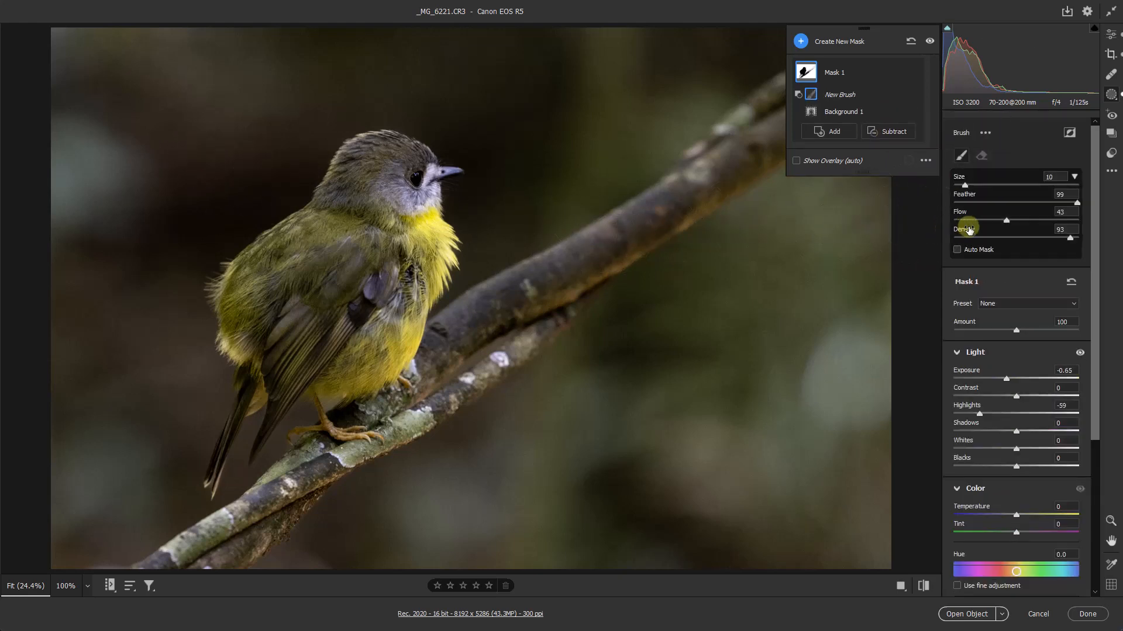
{"action": "left_click", "coordinate": [981, 220]}
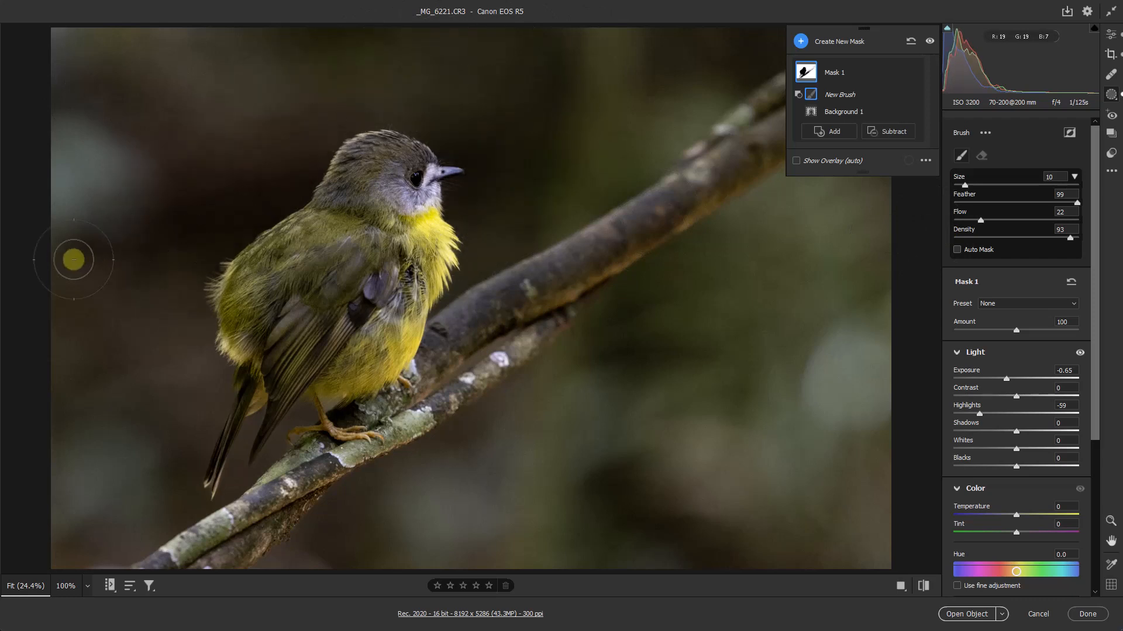
{"action": "mouse_move", "coordinate": [308, 146]}
{"action": "left_mouse_down"}
{"action": "mouse_move", "coordinate": [170, 284]}
{"action": "mouse_move", "coordinate": [157, 77]}
{"action": "mouse_move", "coordinate": [517, 363]}
{"action": "mouse_move", "coordinate": [532, 536]}
{"action": "left_mouse_up"}
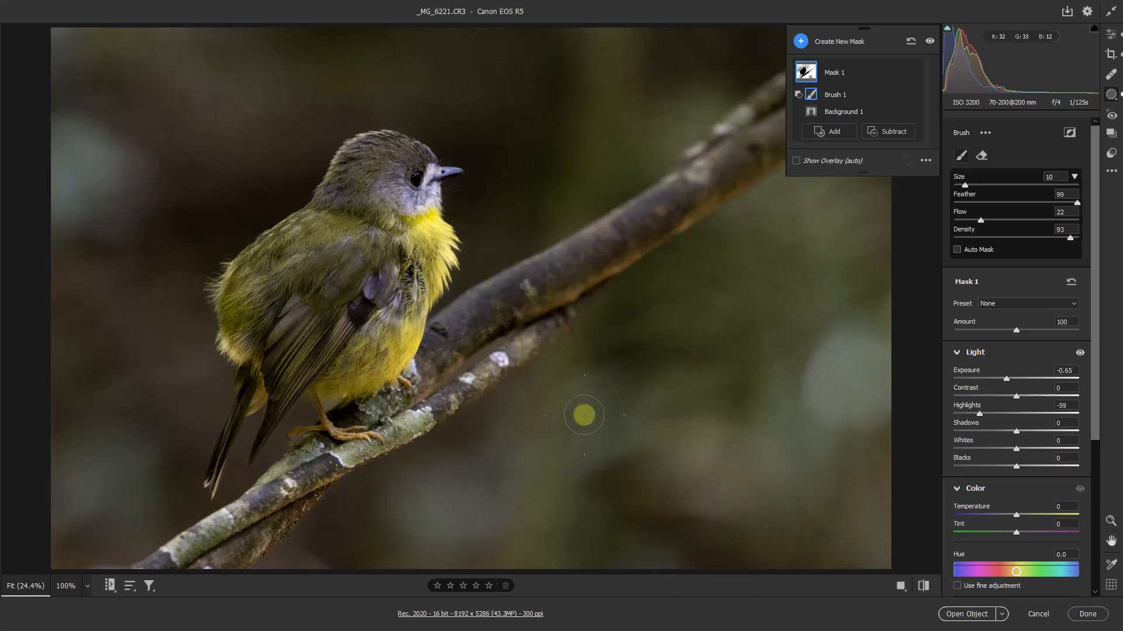
{"action": "key", "text": "space"}
{"action": "left_click_drag", "start_coordinate": [784, 290], "coordinate": [499, 380]}
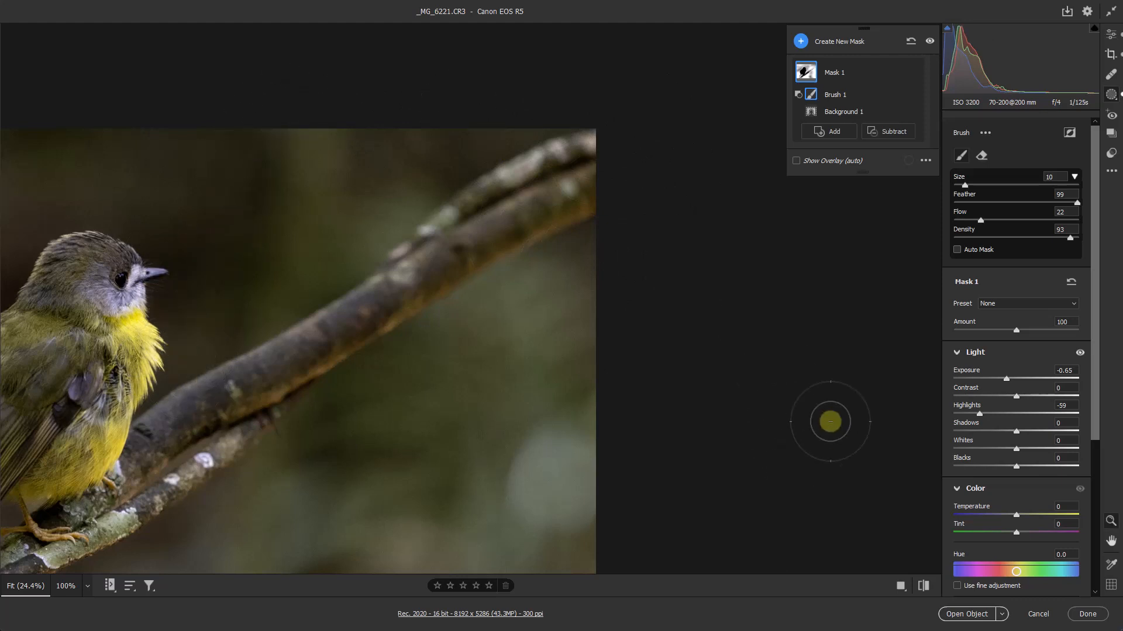
{"action": "key", "text": "ctrl+0"}
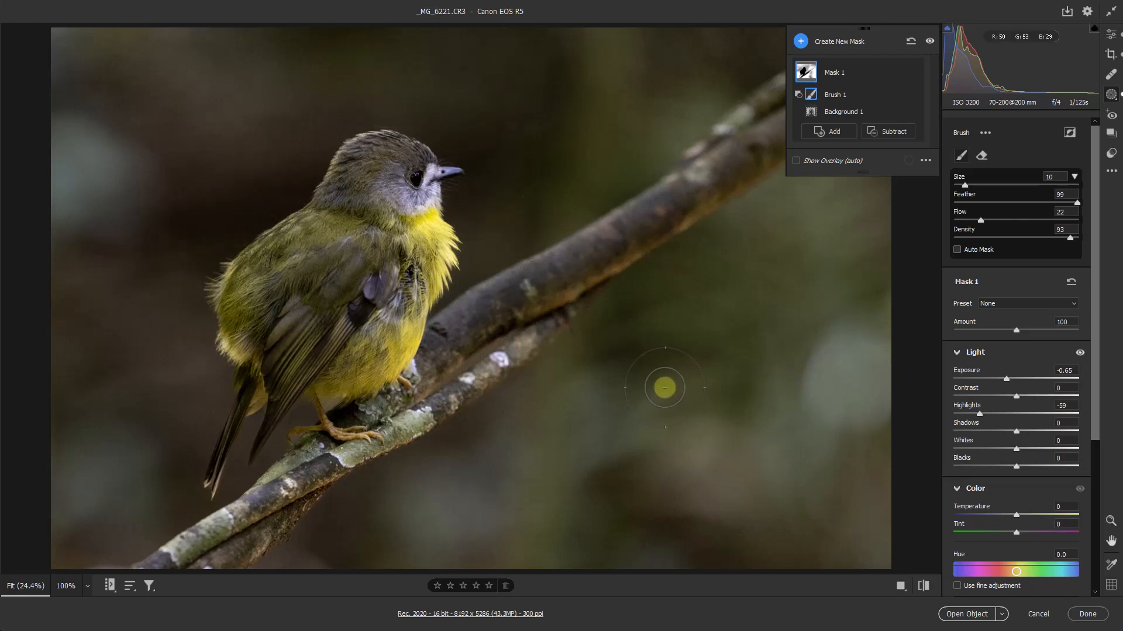
- Start a new brush mask with highlights at -37 and exposure at -1.25
{"action": "left_click", "coordinate": [800, 43]}
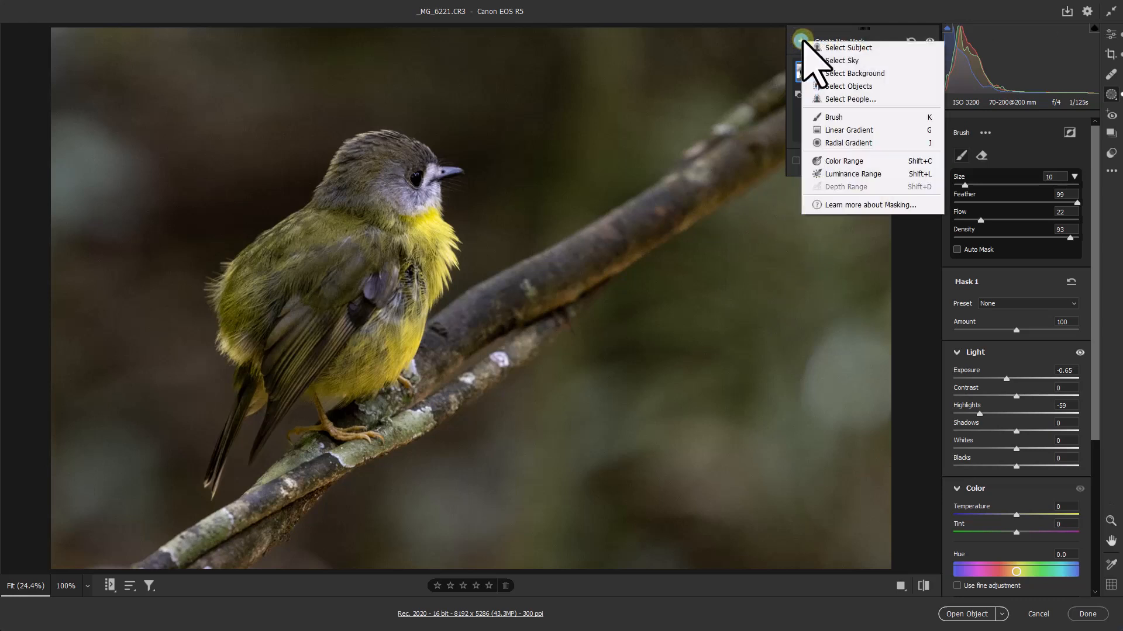
{"action": "left_click", "coordinate": [834, 119]}
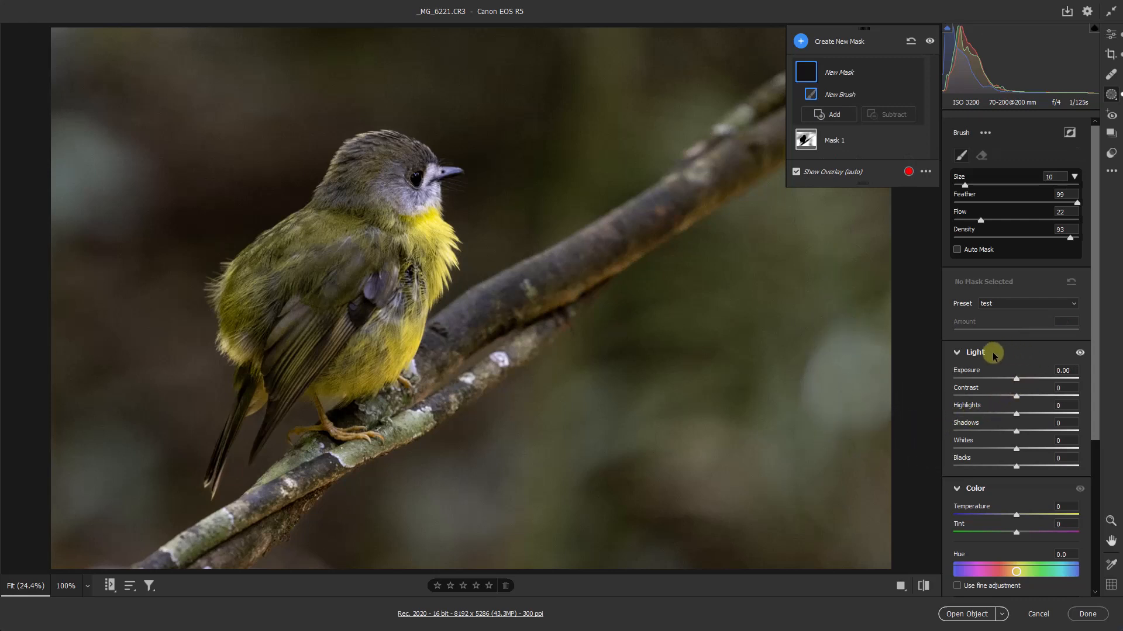
{"action": "left_click", "coordinate": [993, 414]}
{"action": "left_click_drag", "start_coordinate": [993, 415], "coordinate": [993, 414]}
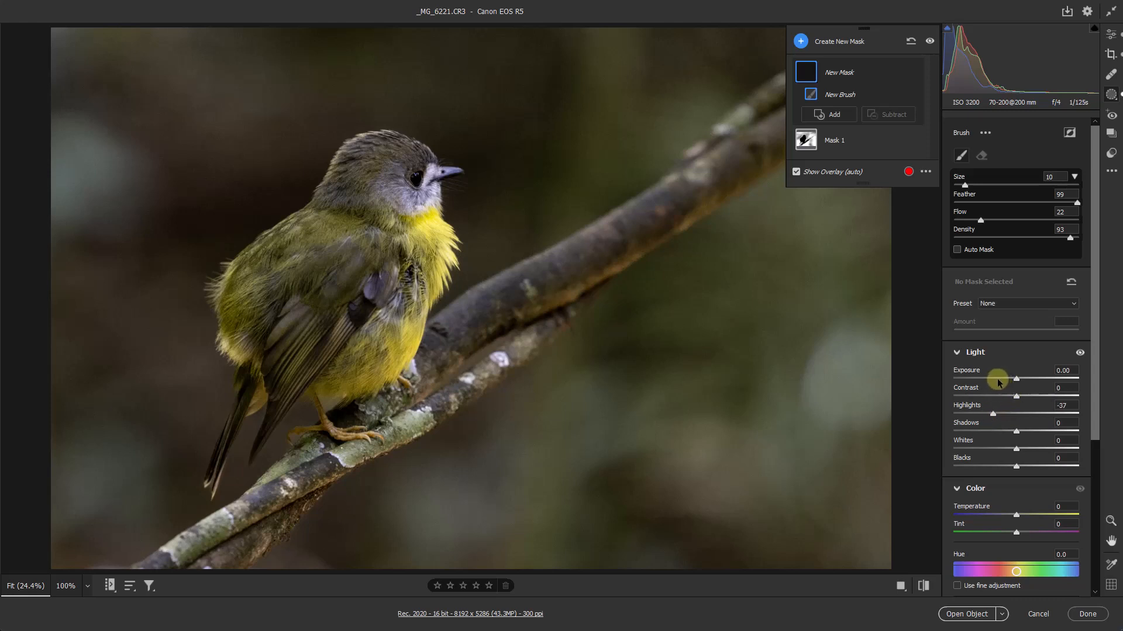
{"action": "left_click_drag", "start_coordinate": [997, 380], "coordinate": [995, 380]}
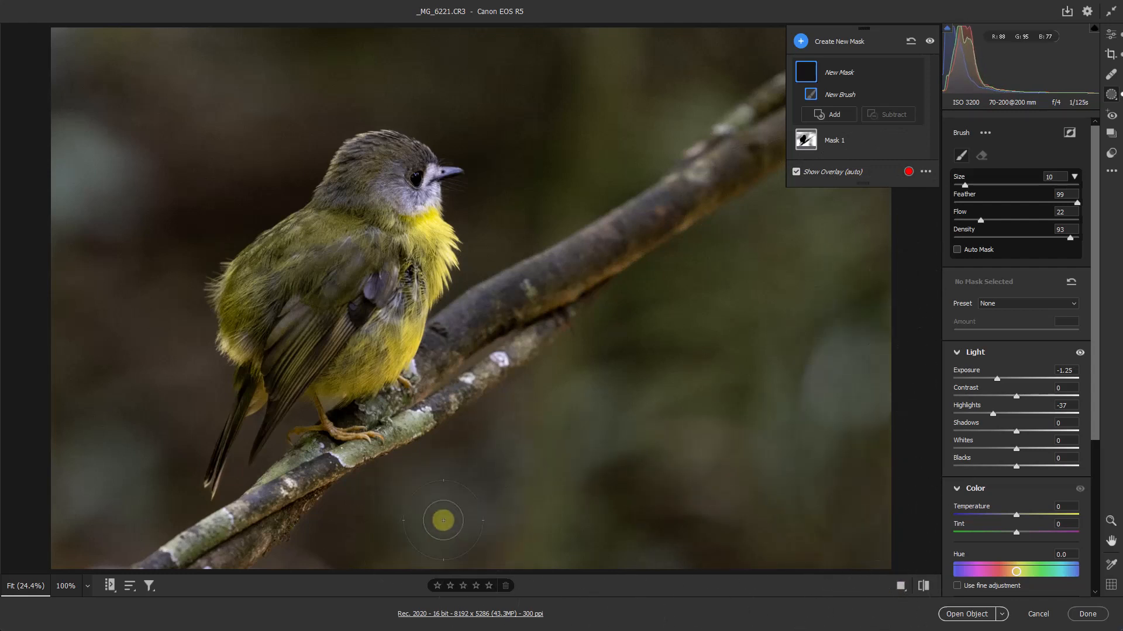
- Paint the darkening brush mask along the outer edges and corners of the photo, leaving the bird unpainted
{"action": "mouse_move", "coordinate": [722, 230]}
{"action": "left_mouse_down"}
{"action": "mouse_move", "coordinate": [735, 317]}
{"action": "mouse_move", "coordinate": [753, 301]}
{"action": "mouse_move", "coordinate": [628, 349]}
{"action": "mouse_move", "coordinate": [496, 379]}
{"action": "left_mouse_up"}
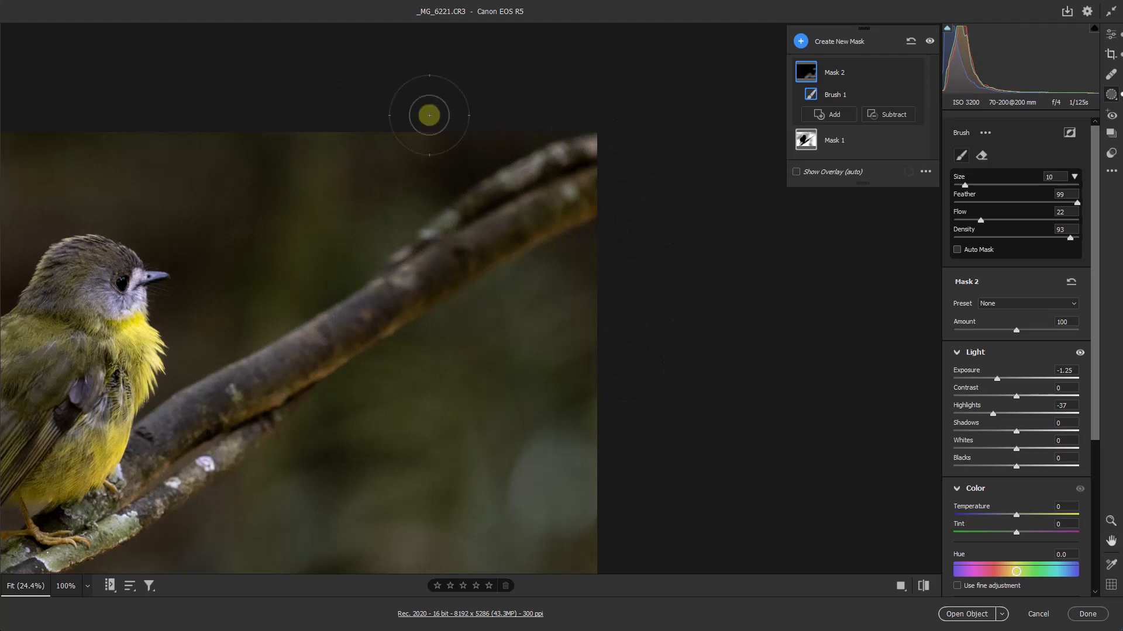
{"action": "left_click_drag", "start_coordinate": [317, 492], "coordinate": [883, 317]}
{"action": "mouse_move", "coordinate": [507, 278]}
{"action": "left_mouse_down"}
{"action": "mouse_move", "coordinate": [523, 328]}
{"action": "mouse_move", "coordinate": [485, 461]}
{"action": "left_mouse_up"}
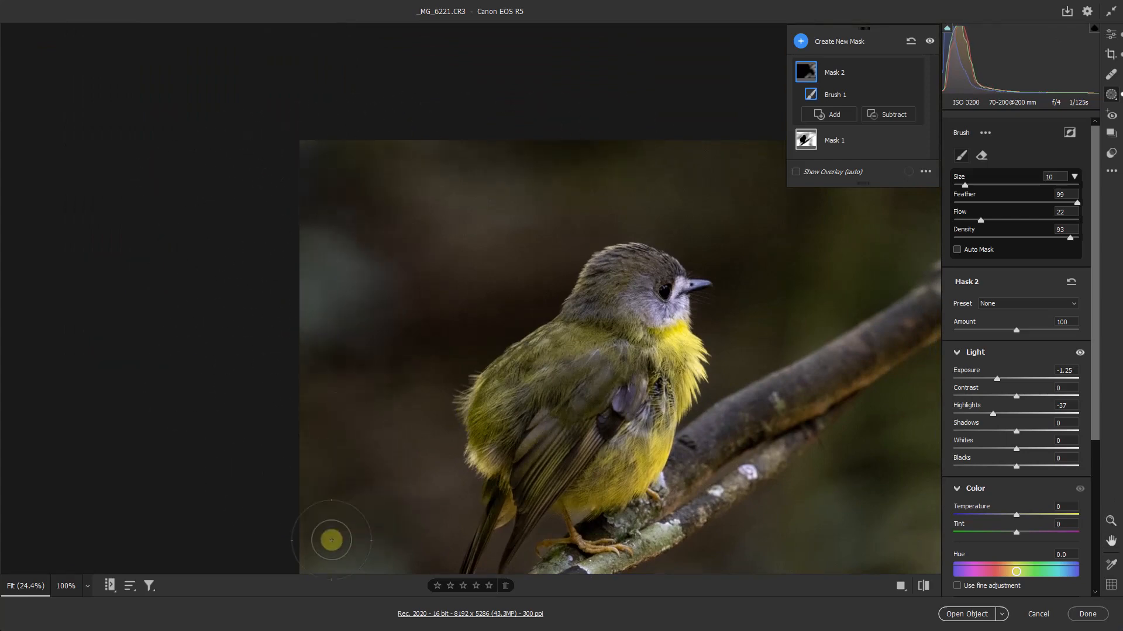
{"action": "mouse_move", "coordinate": [388, 455]}
{"action": "left_mouse_down"}
{"action": "mouse_move", "coordinate": [243, 191]}
{"action": "mouse_move", "coordinate": [242, 201]}
{"action": "left_mouse_up"}
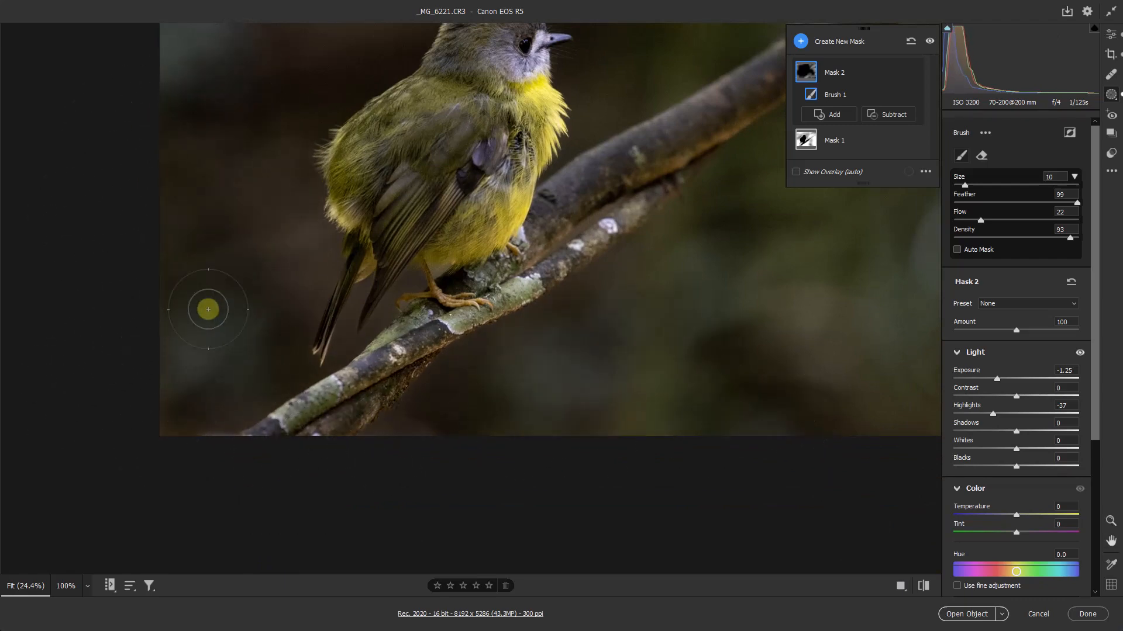
{"action": "mouse_move", "coordinate": [277, 327]}
{"action": "left_mouse_down"}
{"action": "mouse_move", "coordinate": [267, 342]}
{"action": "mouse_move", "coordinate": [268, 517]}
{"action": "mouse_move", "coordinate": [256, 518]}
{"action": "left_mouse_up"}
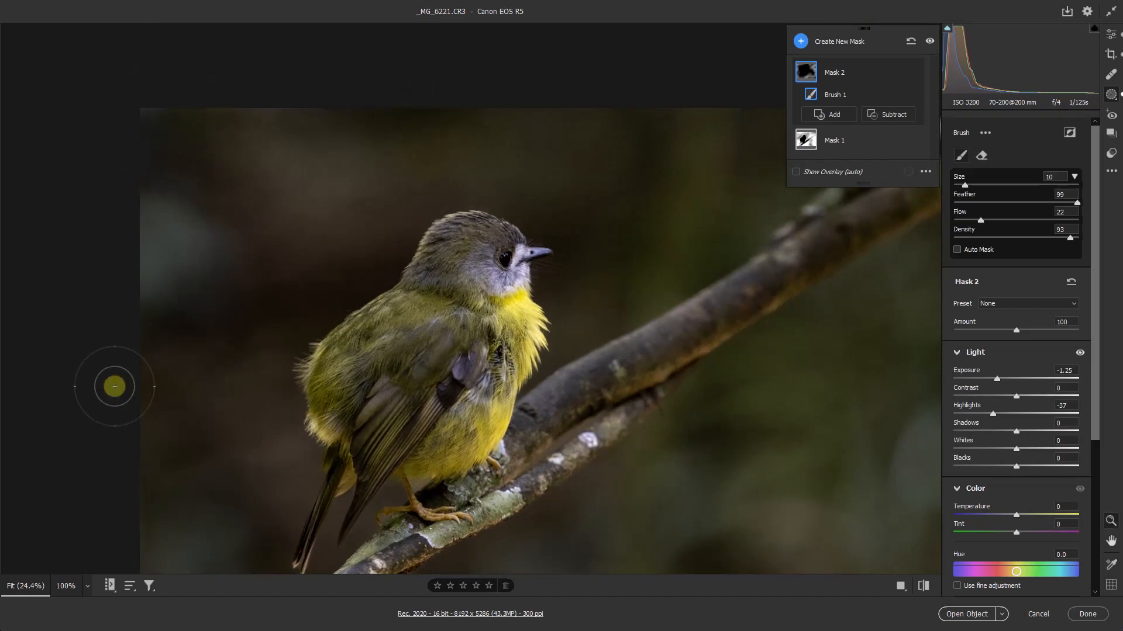
{"action": "key", "text": "ctrl+0"}
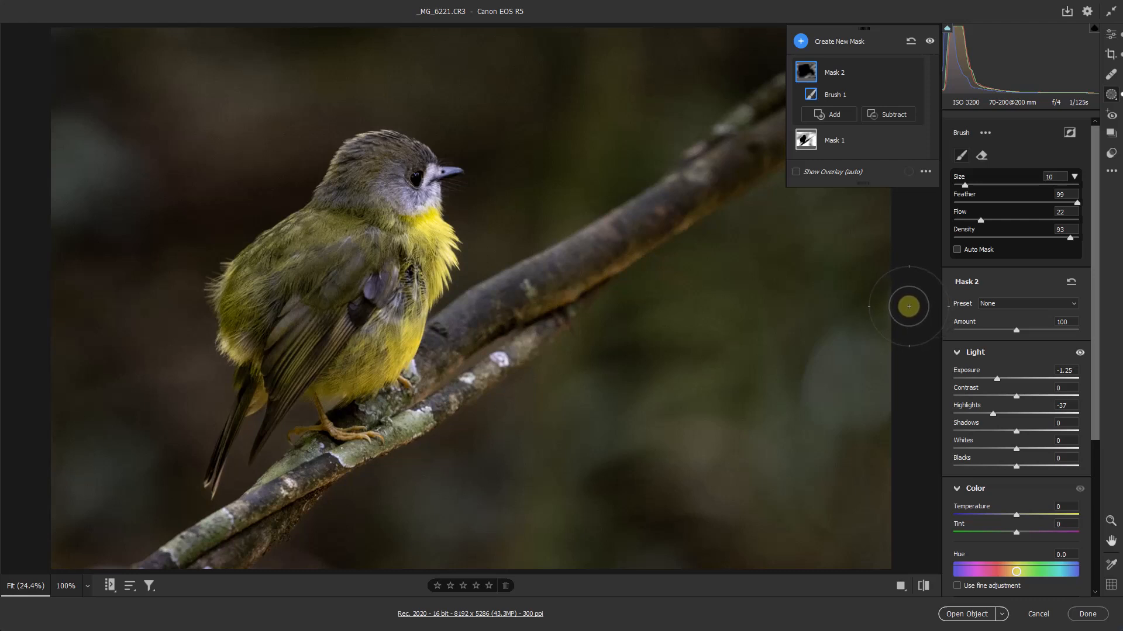
- Return to the global edits and set the vibrance to +44 and the clarity to +21
{"action": "left_click", "coordinate": [1110, 35]}
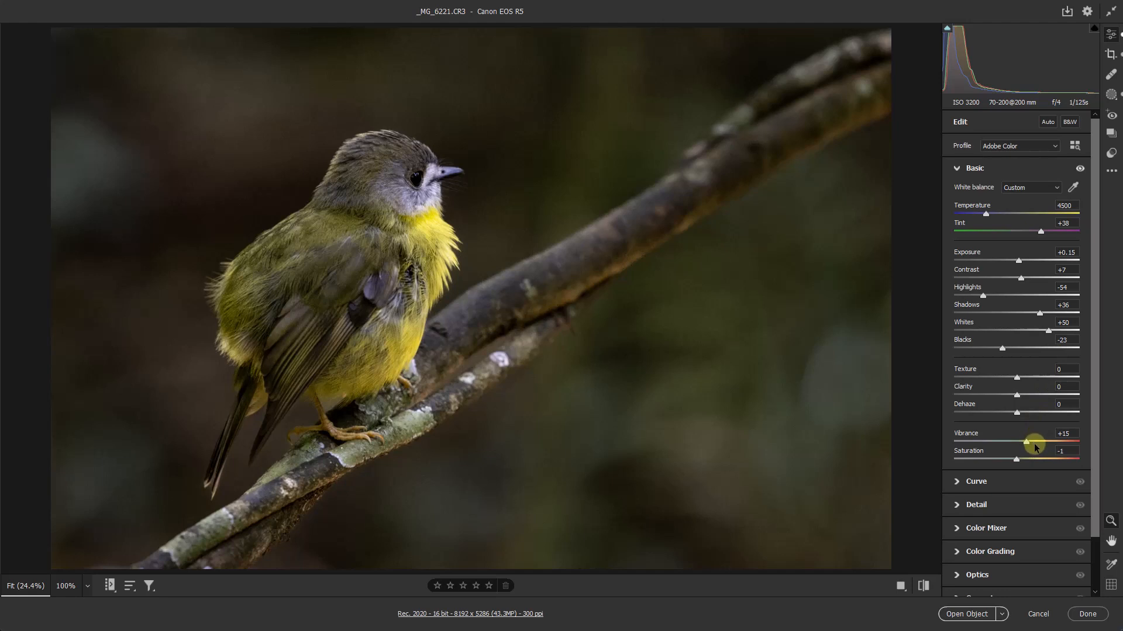
{"action": "left_click_drag", "start_coordinate": [1035, 442], "coordinate": [1040, 444]}
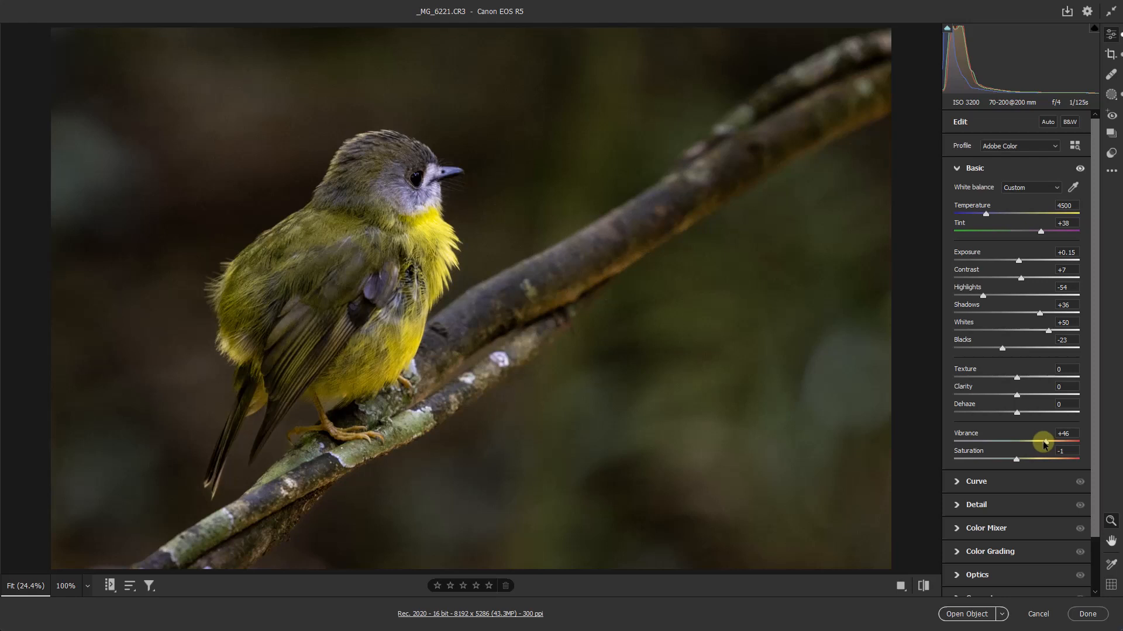
{"action": "left_click_drag", "start_coordinate": [1043, 441], "coordinate": [1035, 423]}
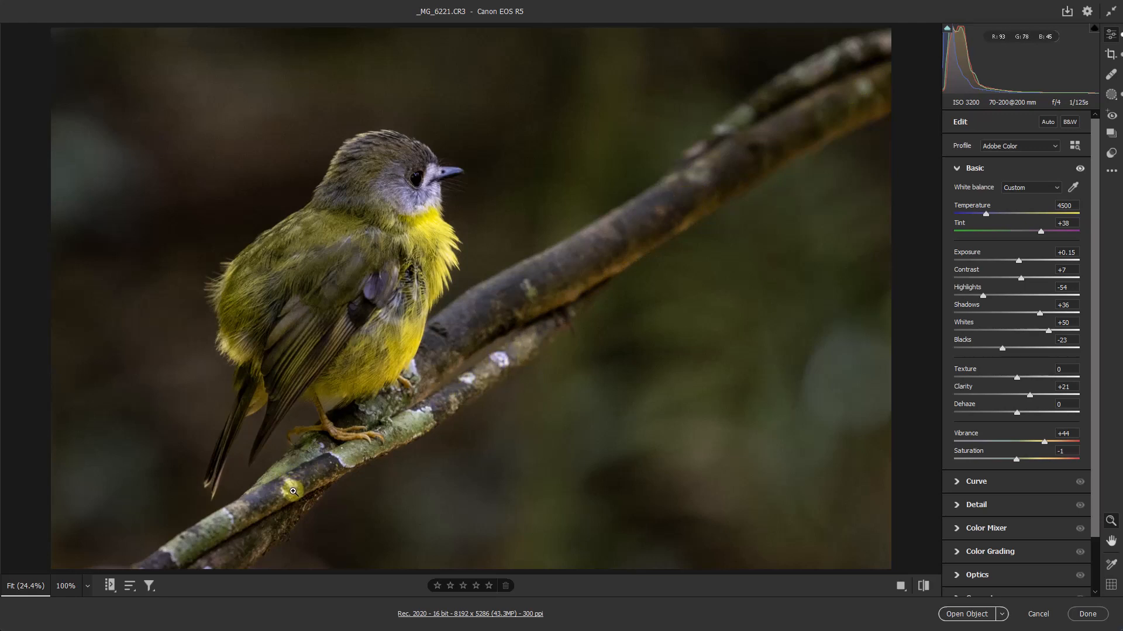
- Remove the bright spots on the lower branch with the content-aware healing brush, reducing the brush size to 6
{"action": "left_click", "coordinate": [1111, 74]}
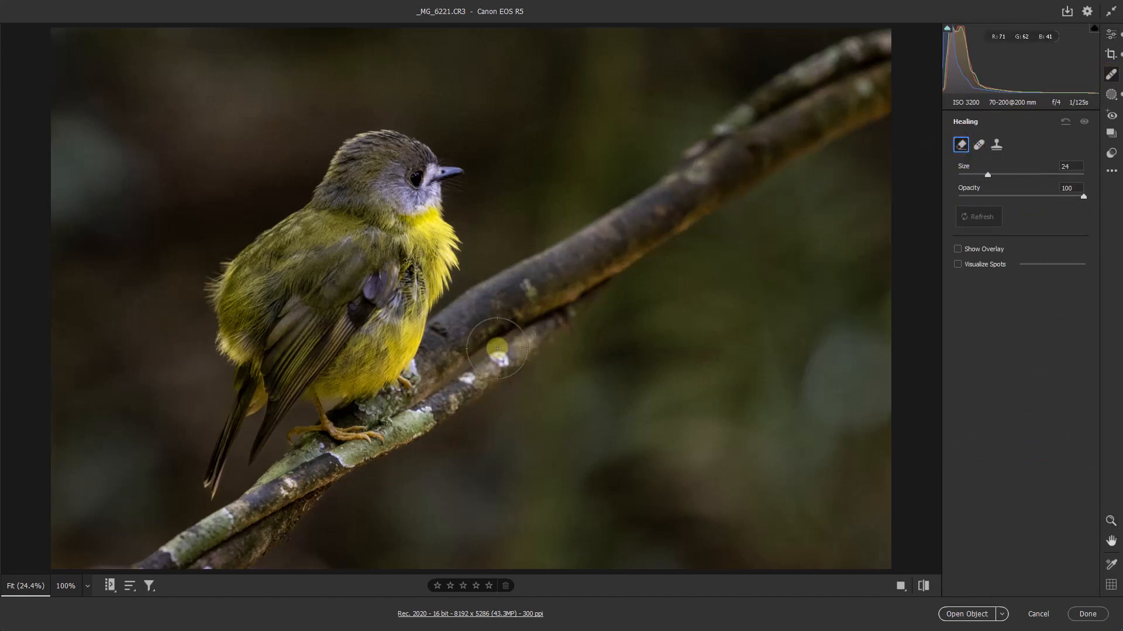
{"action": "key", "text": "bracketleft"}
{"action": "key", "text": "bracketleft"}
{"action": "key", "text": "bracketleft"}
{"action": "key", "text": "bracketleft"}
{"action": "key", "text": "bracketleft"}
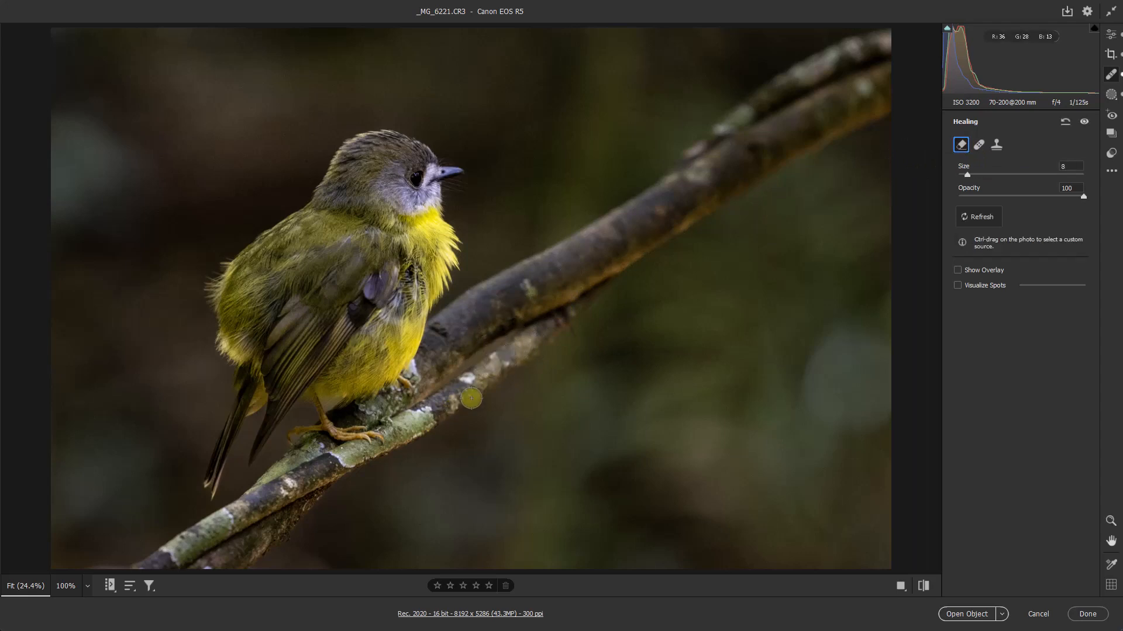
{"action": "key", "text": "bracketleft"}
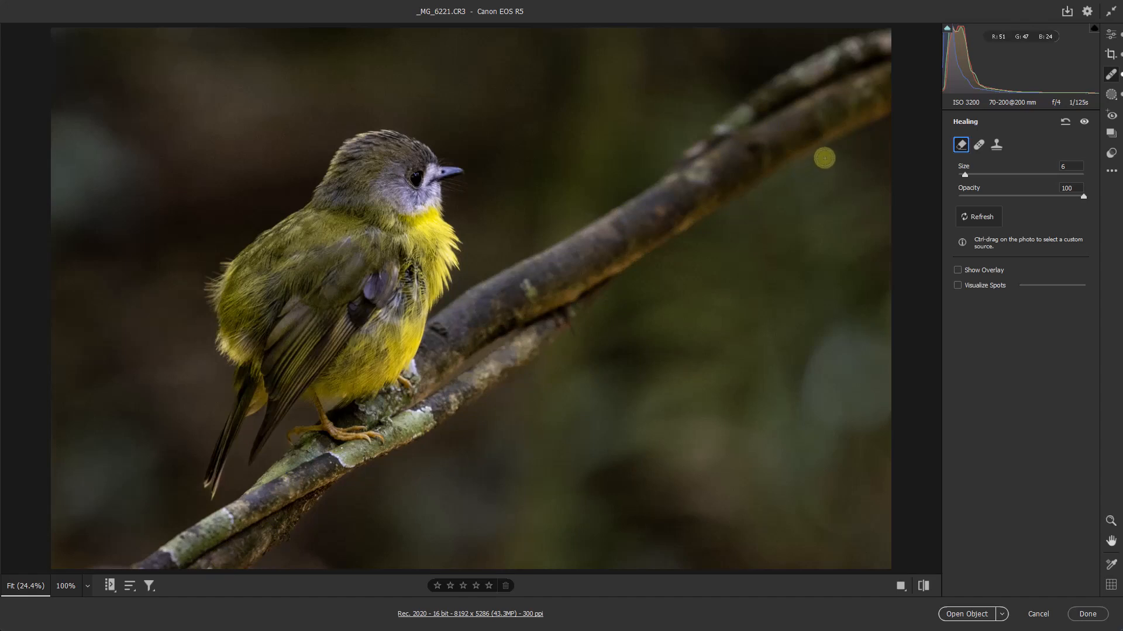
- Heal the distracting pale marks near the far upper end of the branch with the same content-aware brush
{"action": "left_click", "coordinate": [861, 86]}
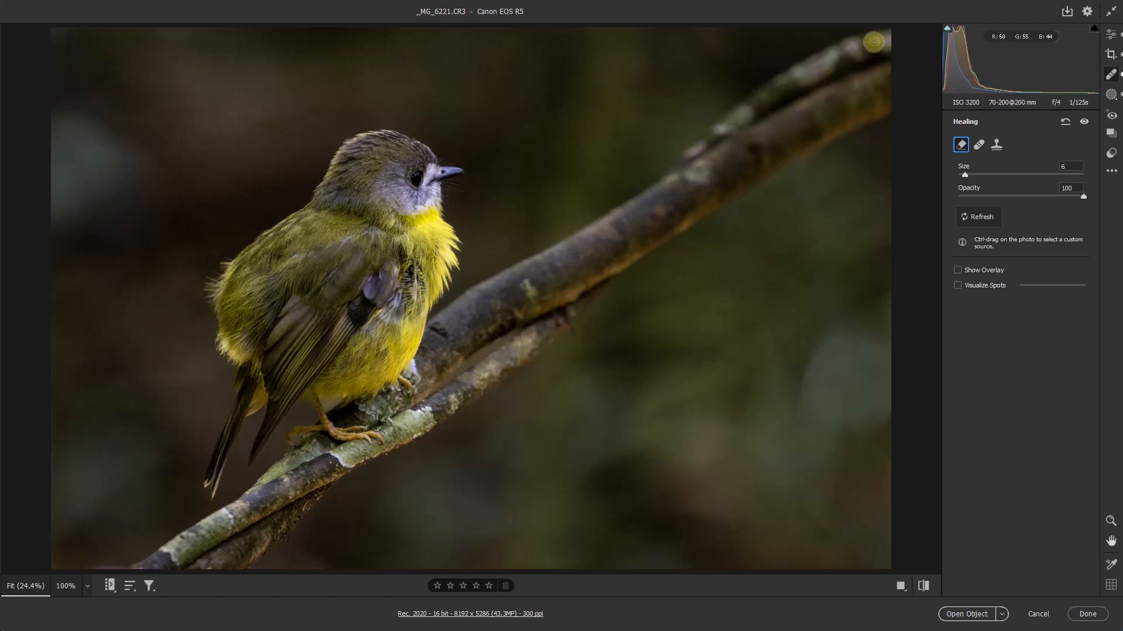
{"action": "mouse_move", "coordinate": [877, 42]}
{"action": "left_mouse_down"}
{"action": "mouse_move", "coordinate": [901, 35]}
{"action": "mouse_move", "coordinate": [879, 48]}
{"action": "mouse_move", "coordinate": [897, 55]}
{"action": "mouse_move", "coordinate": [897, 42]}
{"action": "left_mouse_up"}
{"action": "left_click", "coordinate": [880, 43]}
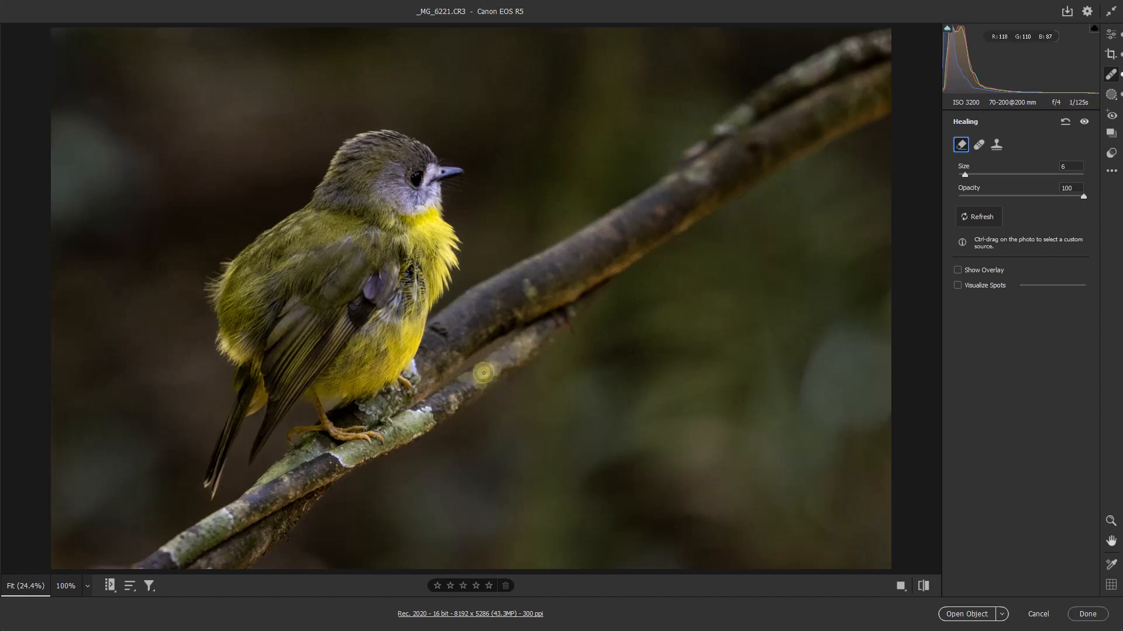
- Return to the global edits and open AI Denoise in the Detail settings, moving its dialog clear of the bird
{"action": "left_click", "coordinate": [1111, 38]}
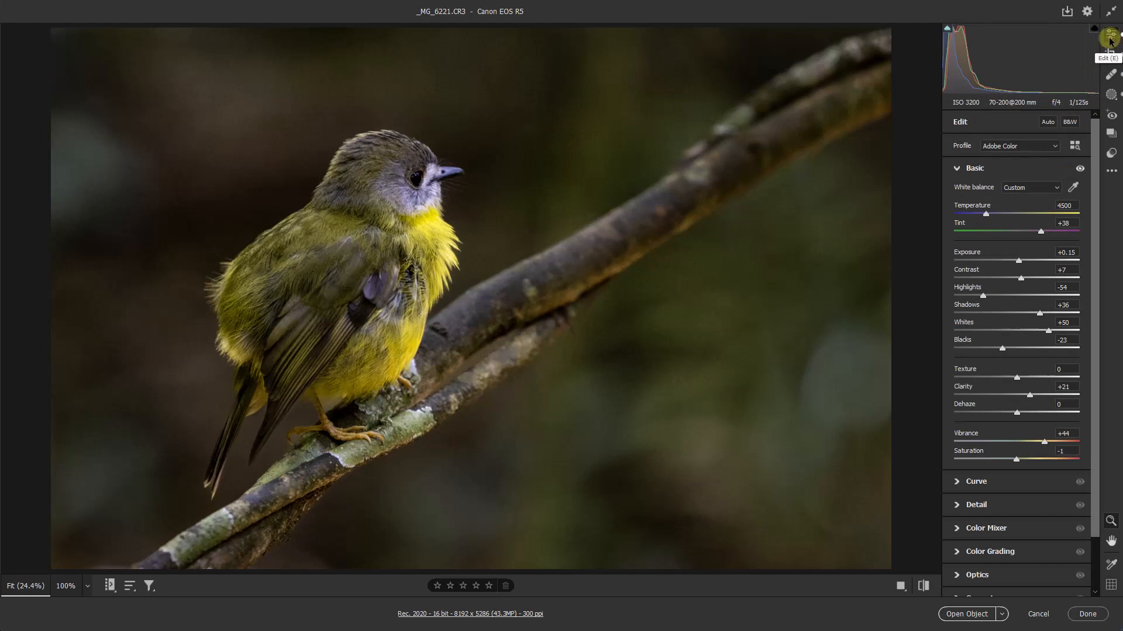
{"action": "left_click", "coordinate": [957, 169]}
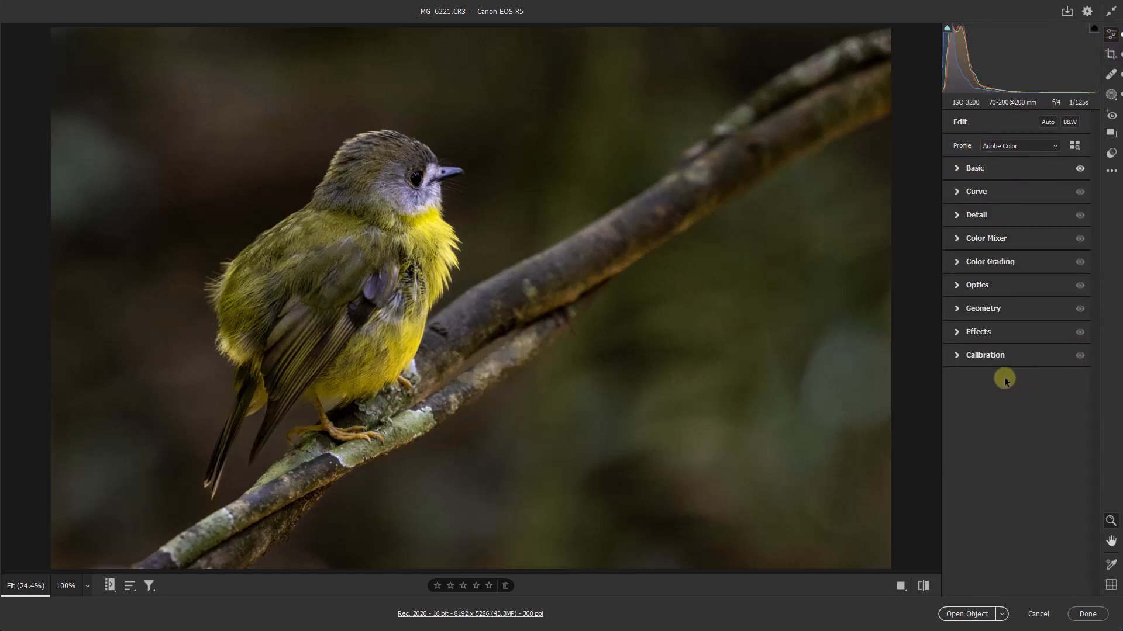
{"action": "left_click", "coordinate": [960, 216]}
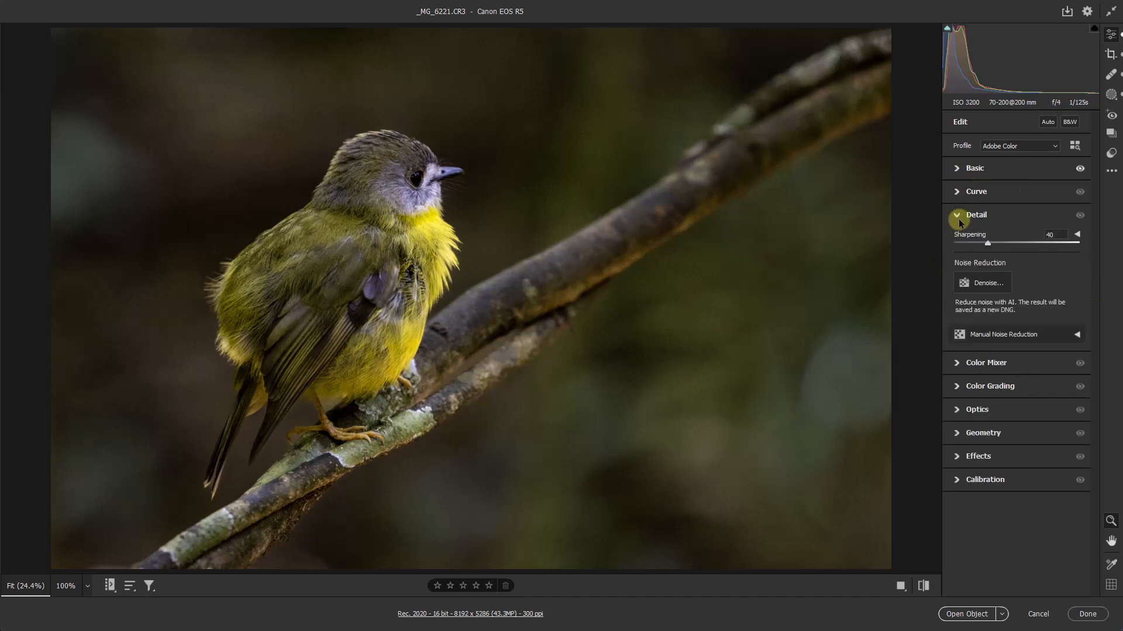
{"action": "left_click", "coordinate": [985, 283]}
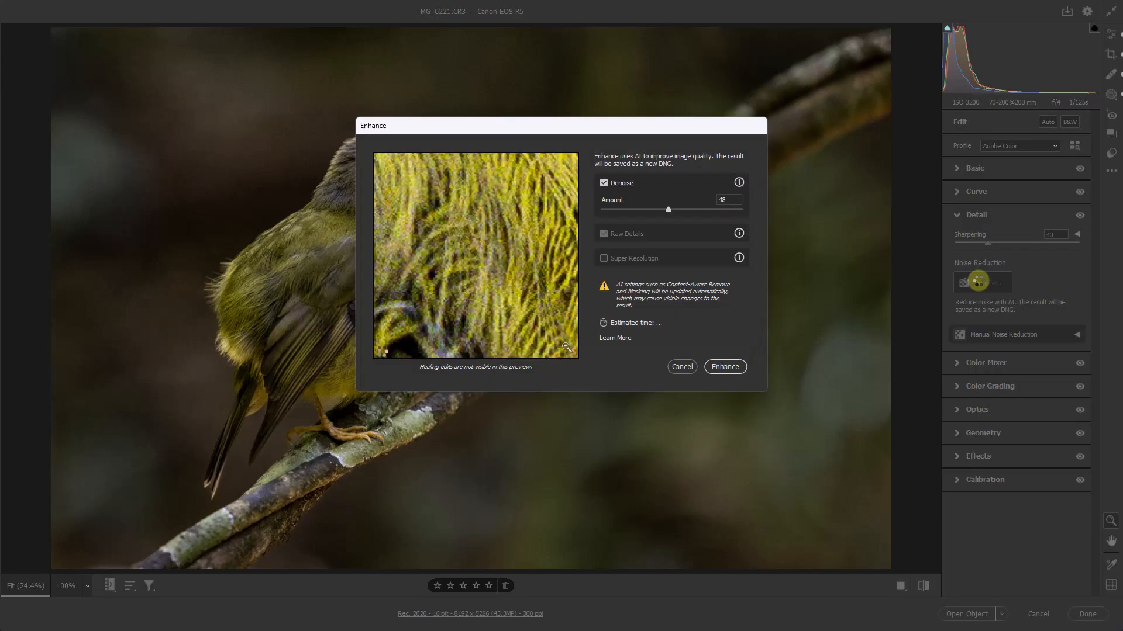
{"action": "left_click_drag", "start_coordinate": [461, 123], "coordinate": [577, 94]}
- Preview the noise reduction on the eye, back feathers and breast feathers, comparing the breast area with and without Enhance
{"action": "left_click", "coordinate": [423, 177]}
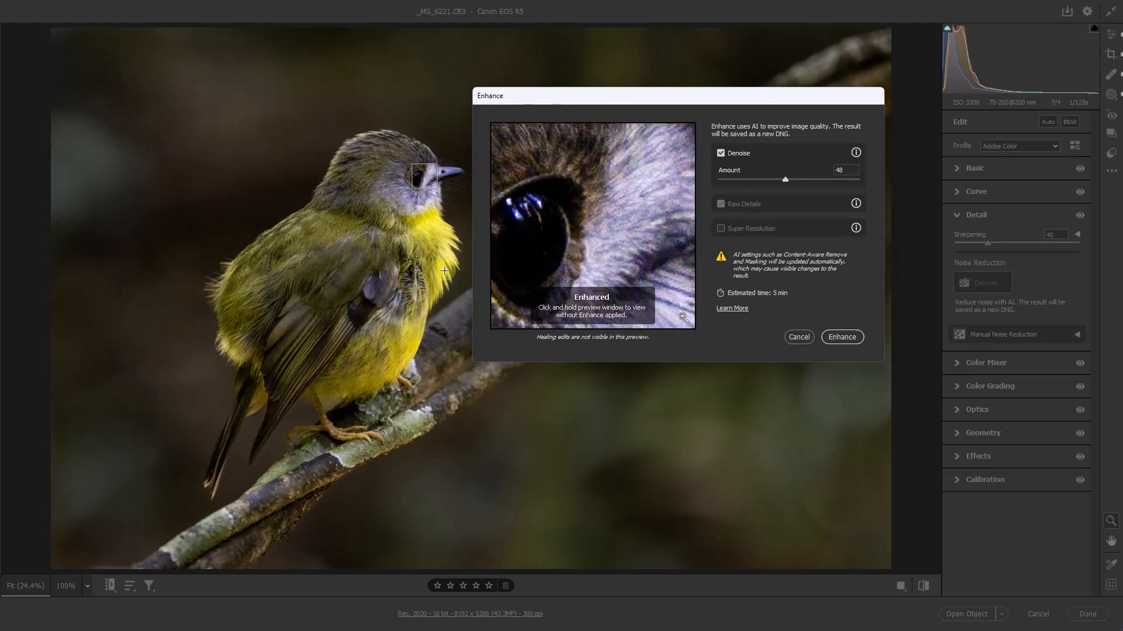
{"action": "left_click", "coordinate": [212, 287]}
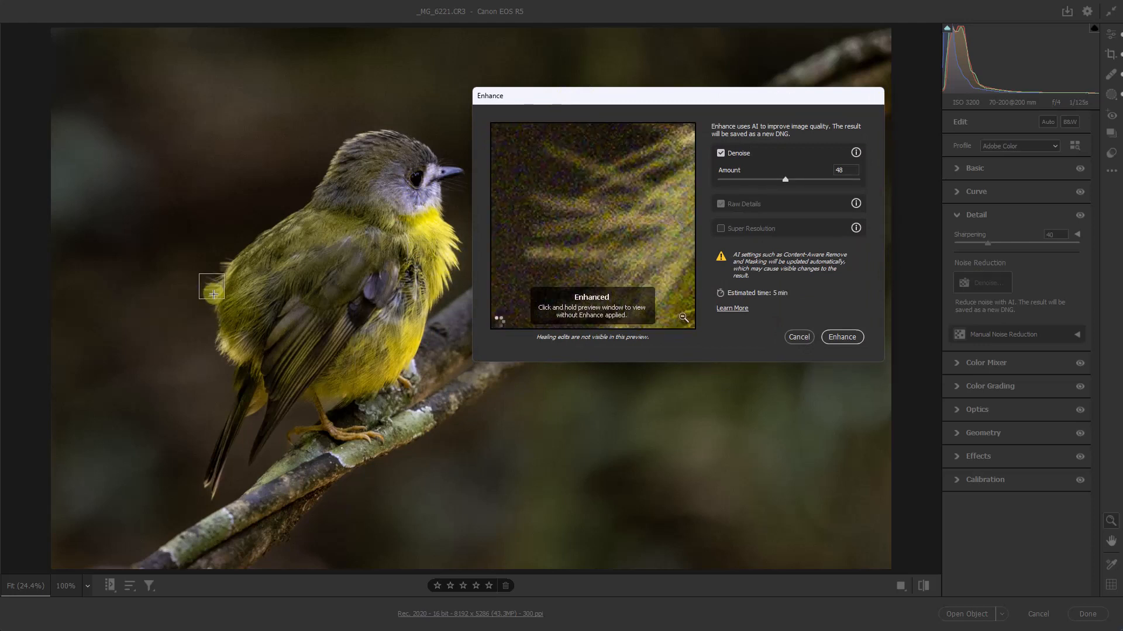
{"action": "left_click", "coordinate": [453, 242]}
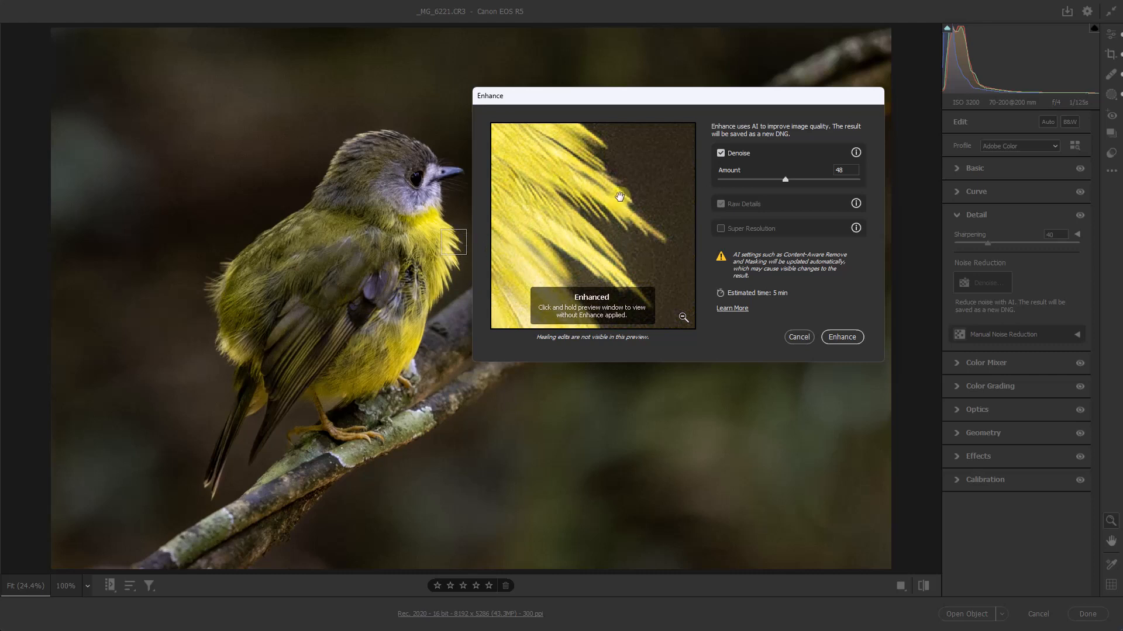
{"action": "left_click", "coordinate": [655, 184]}
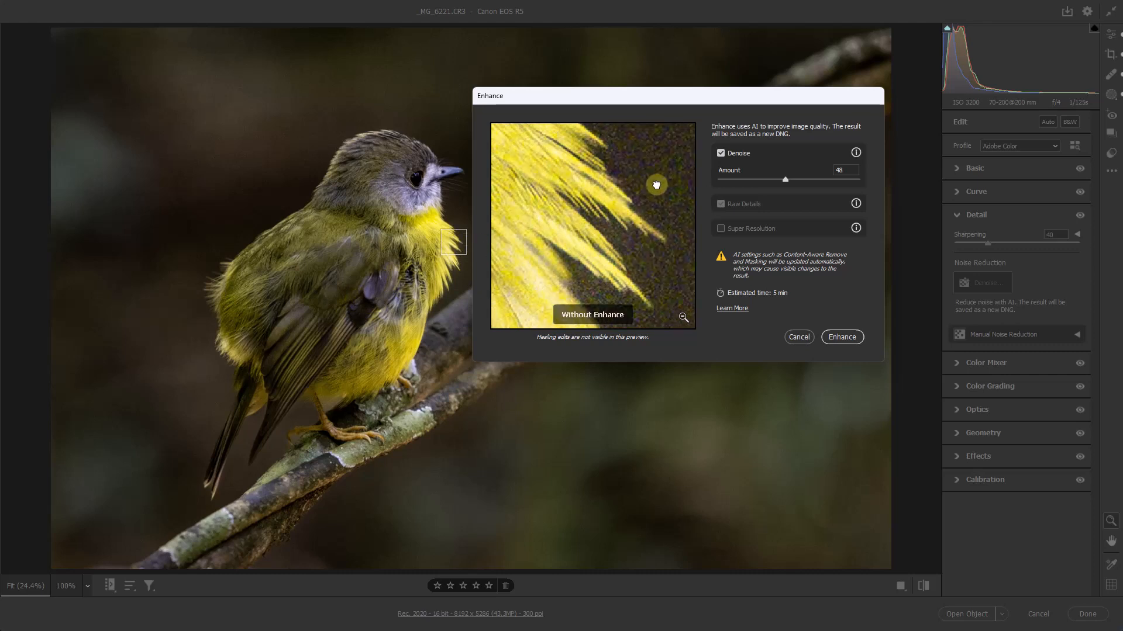
{"action": "left_click_drag", "start_coordinate": [656, 185], "coordinate": [662, 205]}
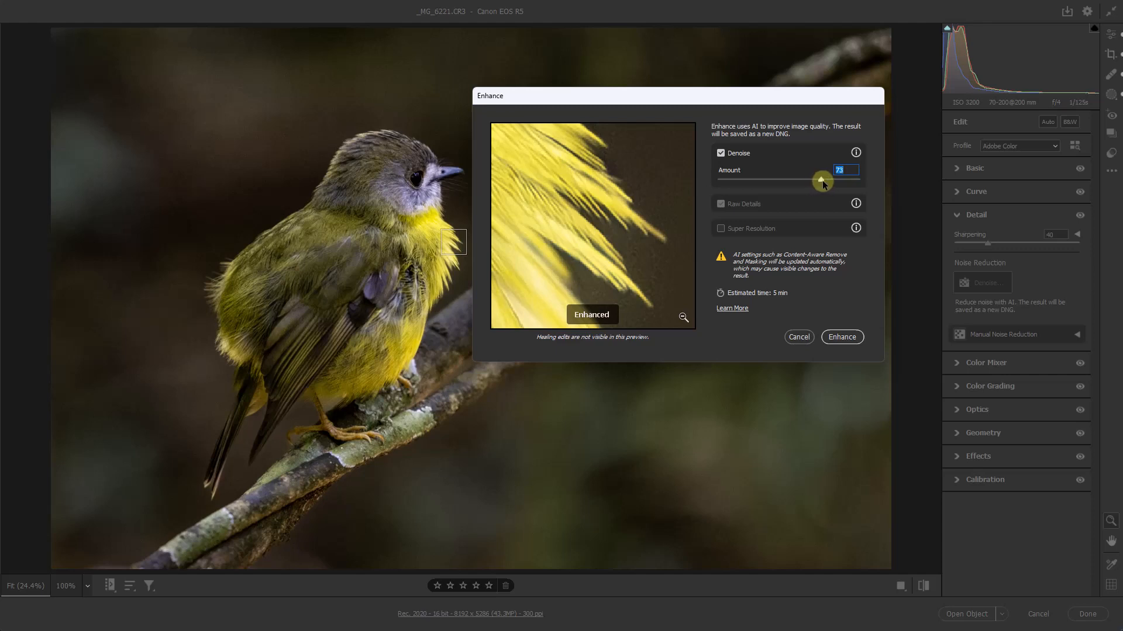
- Denoise the photo with an amount of 74, checking the breast feathers against the unenhanced preview before applying it
{"action": "left_click_drag", "start_coordinate": [822, 185], "coordinate": [824, 183]}
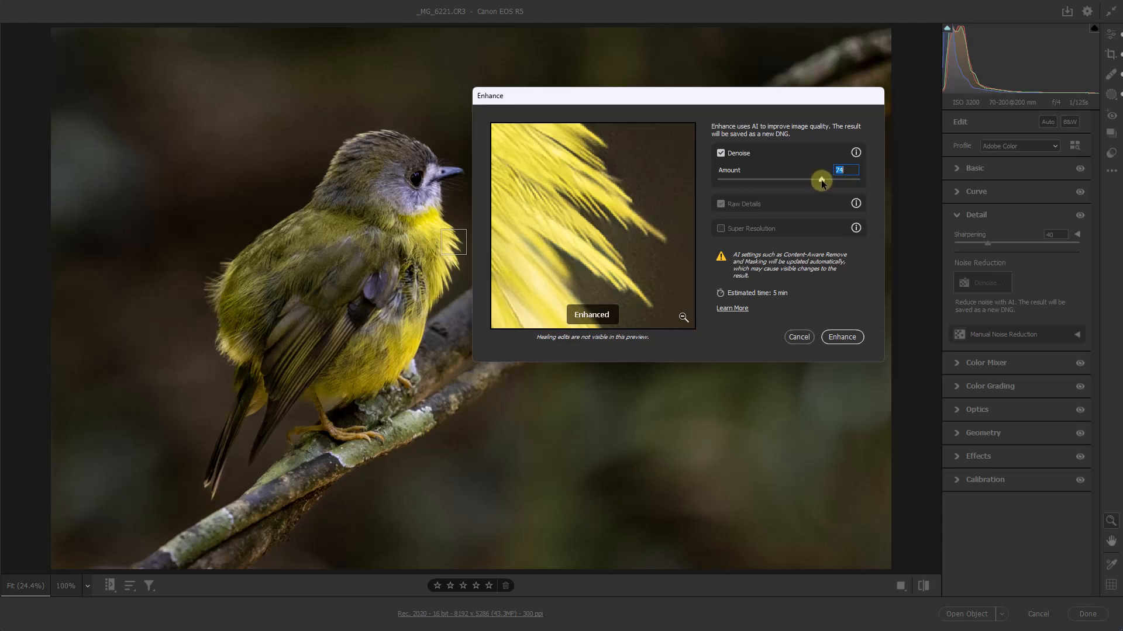
{"action": "left_click", "coordinate": [649, 180]}
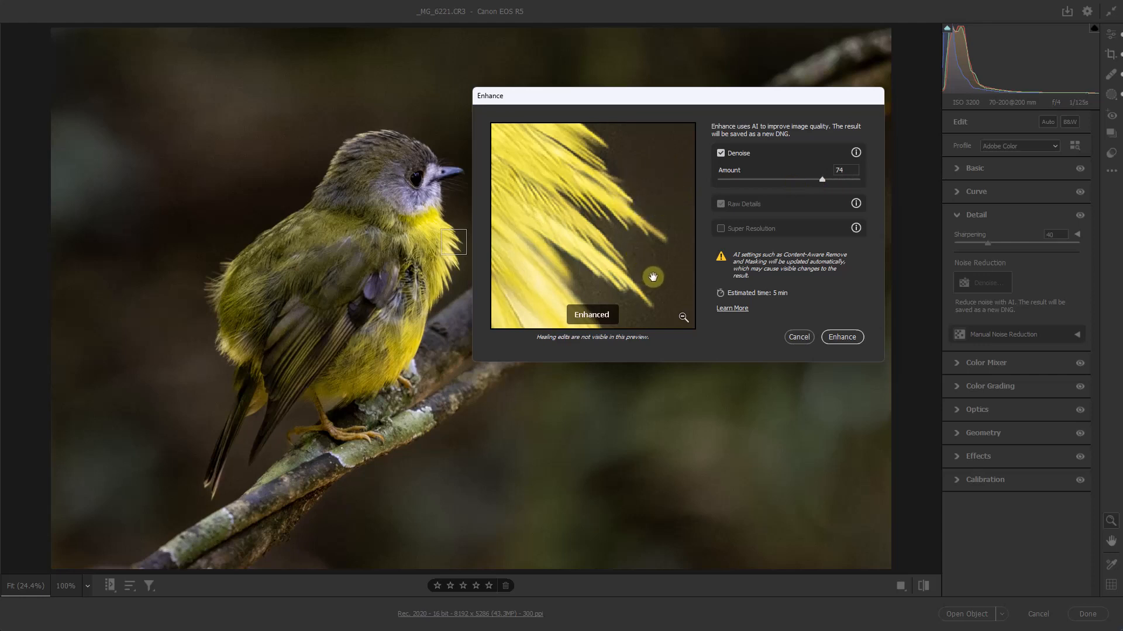
{"action": "left_click", "coordinate": [659, 190]}
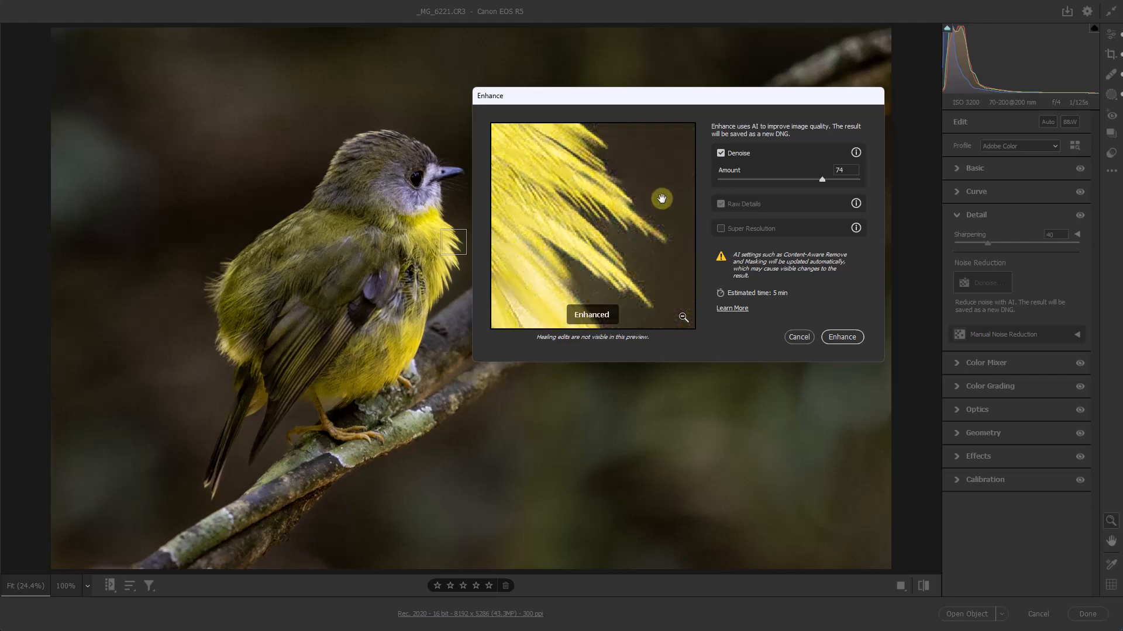
{"action": "left_click", "coordinate": [663, 196]}
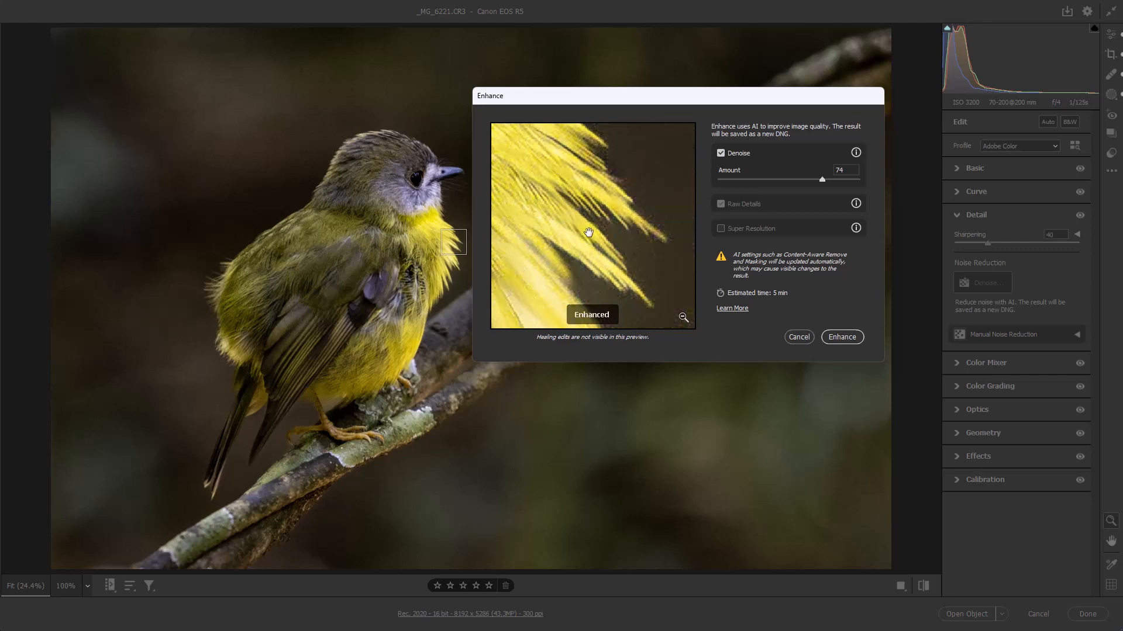
{"action": "left_click", "coordinate": [663, 185]}
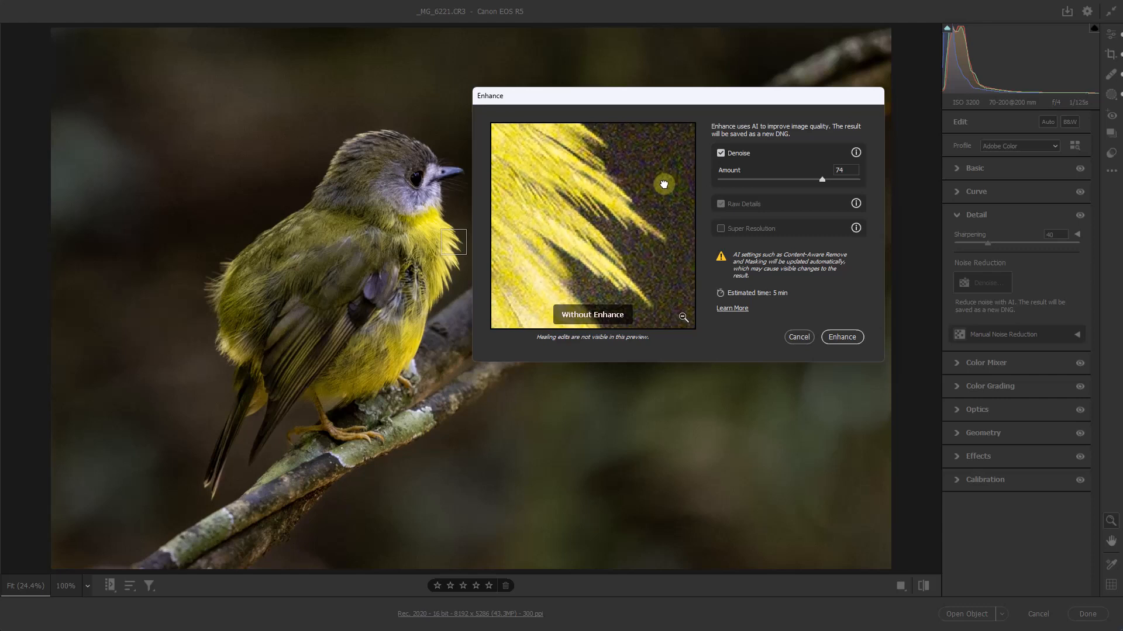
{"action": "left_click", "coordinate": [657, 191]}
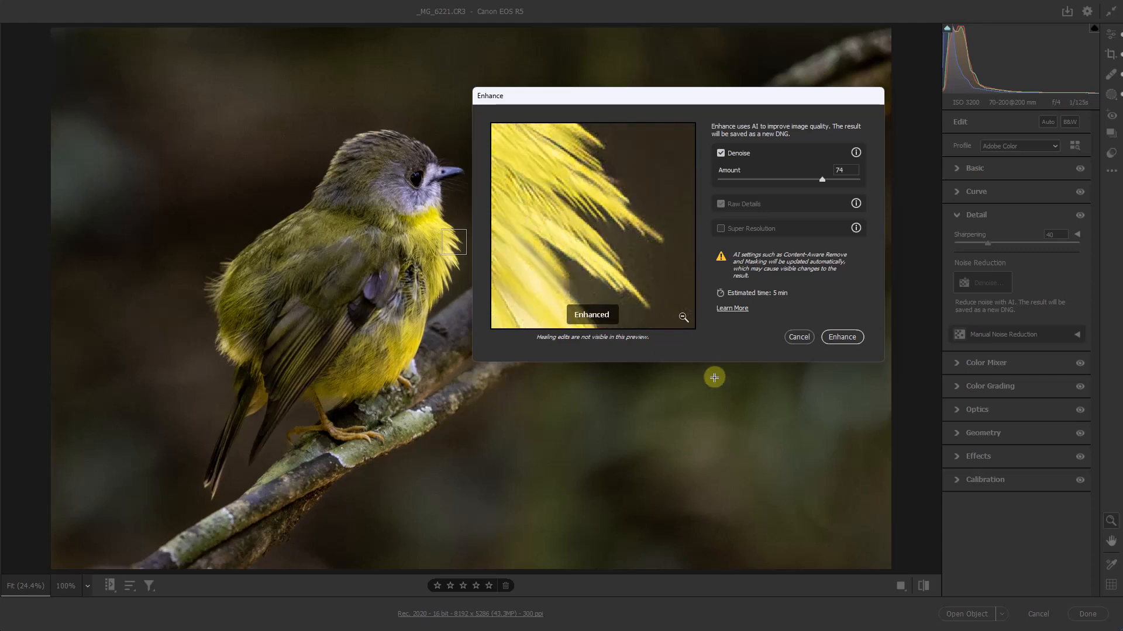
{"action": "left_click", "coordinate": [841, 337]}
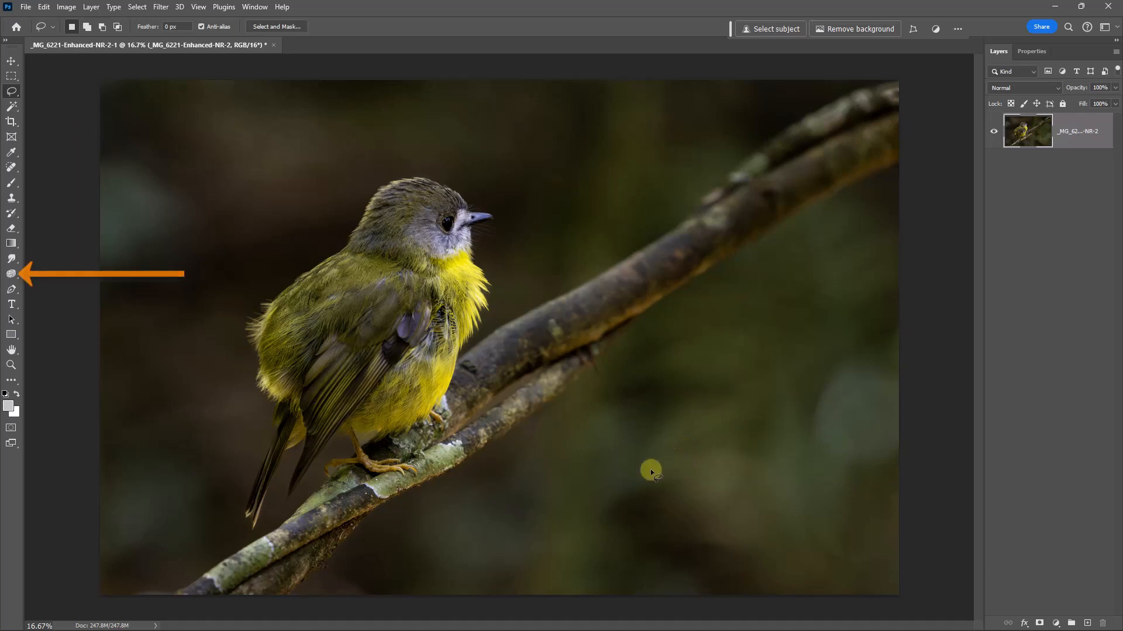
- In Photoshop, lasso the pale background patch behind the bird's back and replace it using Generative Fill without a prompt
{"action": "right_click", "coordinate": [16, 94]}
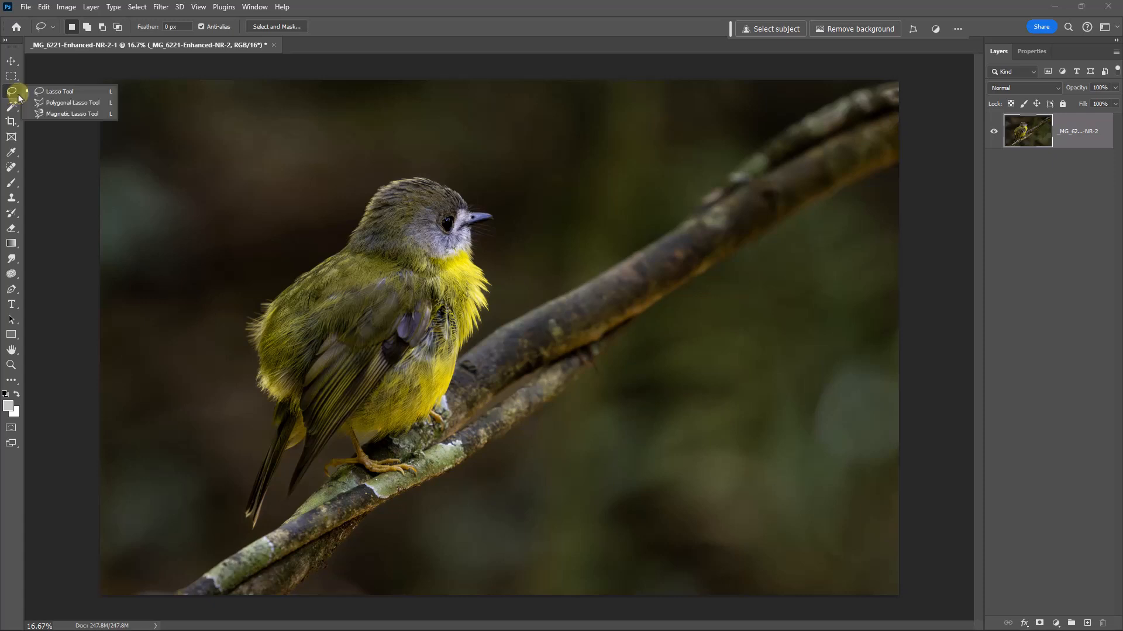
{"action": "left_click", "coordinate": [48, 92]}
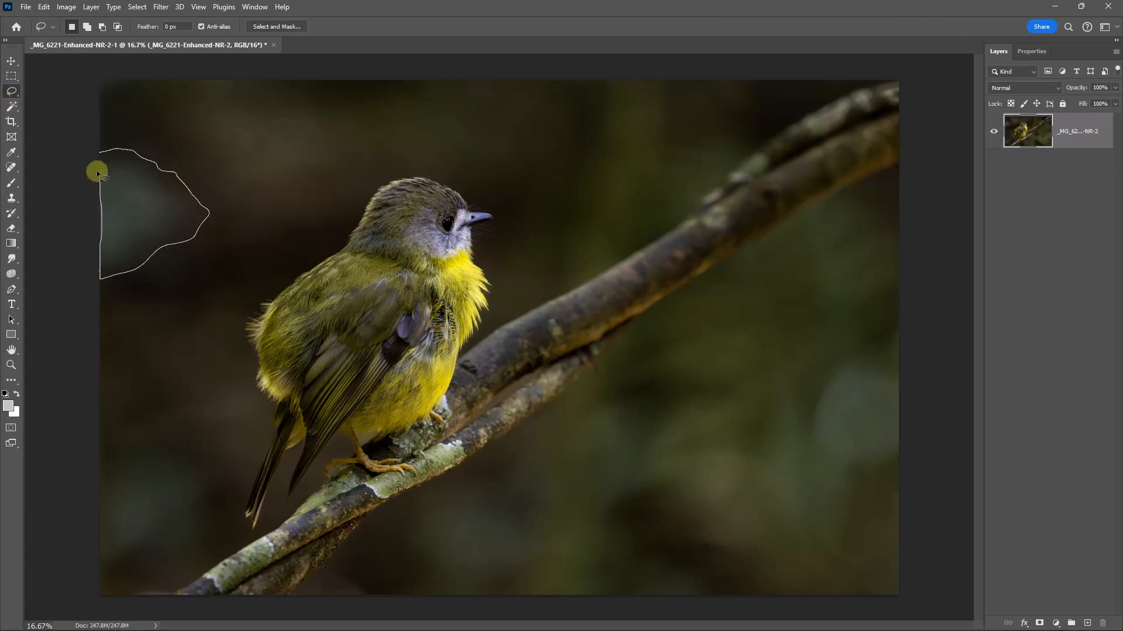
{"action": "left_click_drag", "start_coordinate": [96, 170], "coordinate": [74, 227]}
{"action": "left_click_drag", "start_coordinate": [122, 188], "coordinate": [105, 234]}
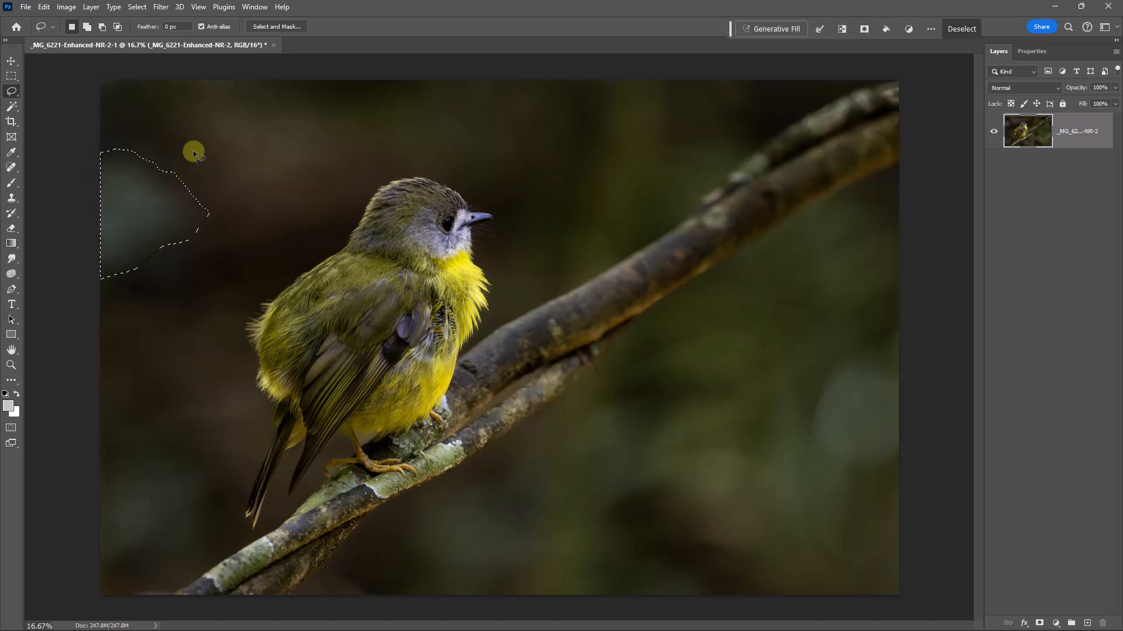
{"action": "left_click", "coordinate": [757, 28]}
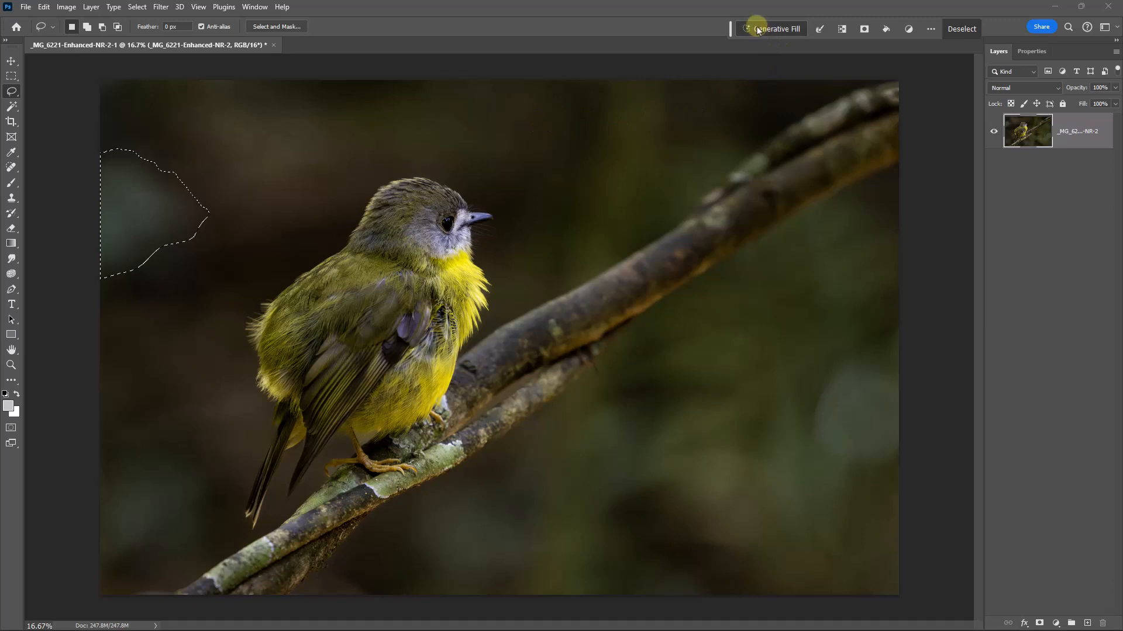
{"action": "key", "text": "Return"}
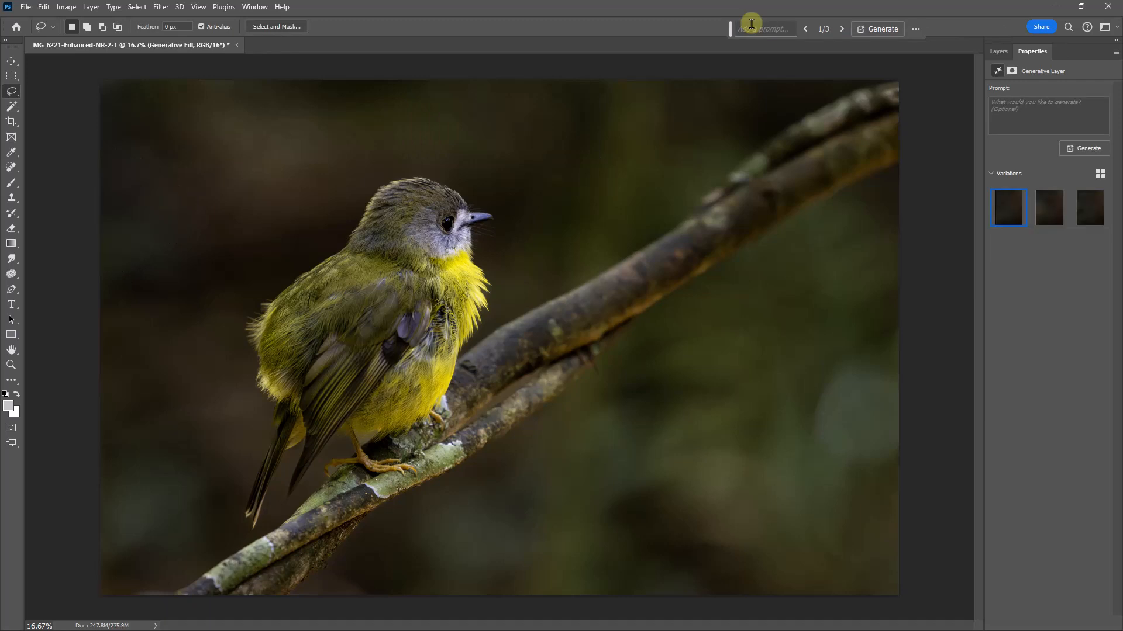
- Lasso the pale round patch below the branch at the photo's far edge and replace it using Generative Fill without a prompt
{"action": "left_click_drag", "start_coordinate": [908, 318], "coordinate": [890, 329]}
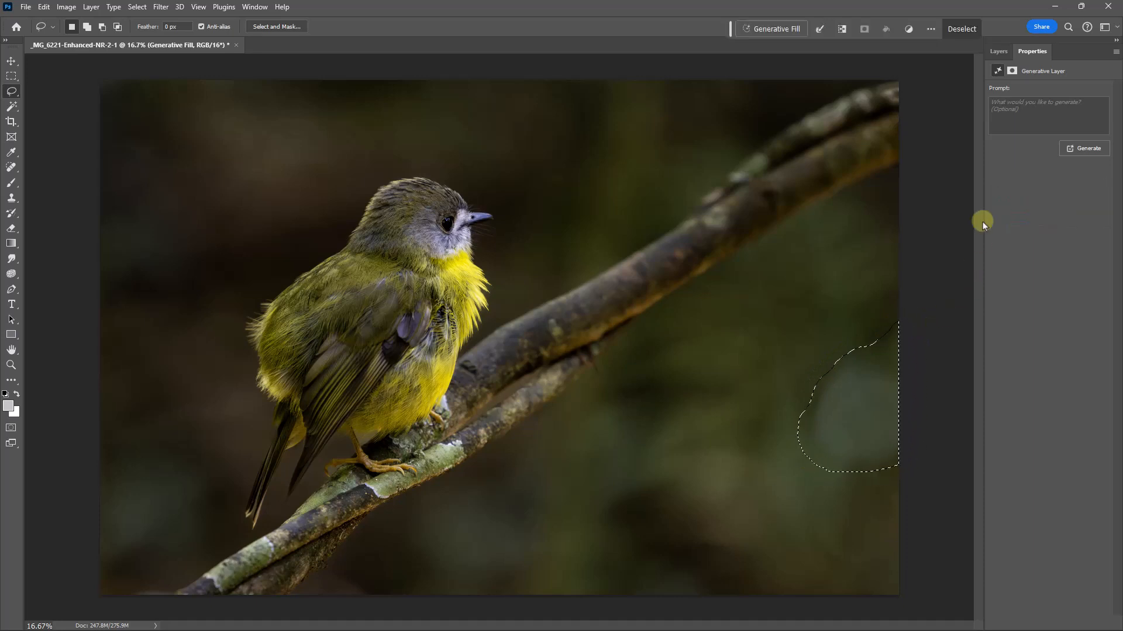
{"action": "left_click", "coordinate": [781, 28]}
{"action": "key", "text": "Return"}
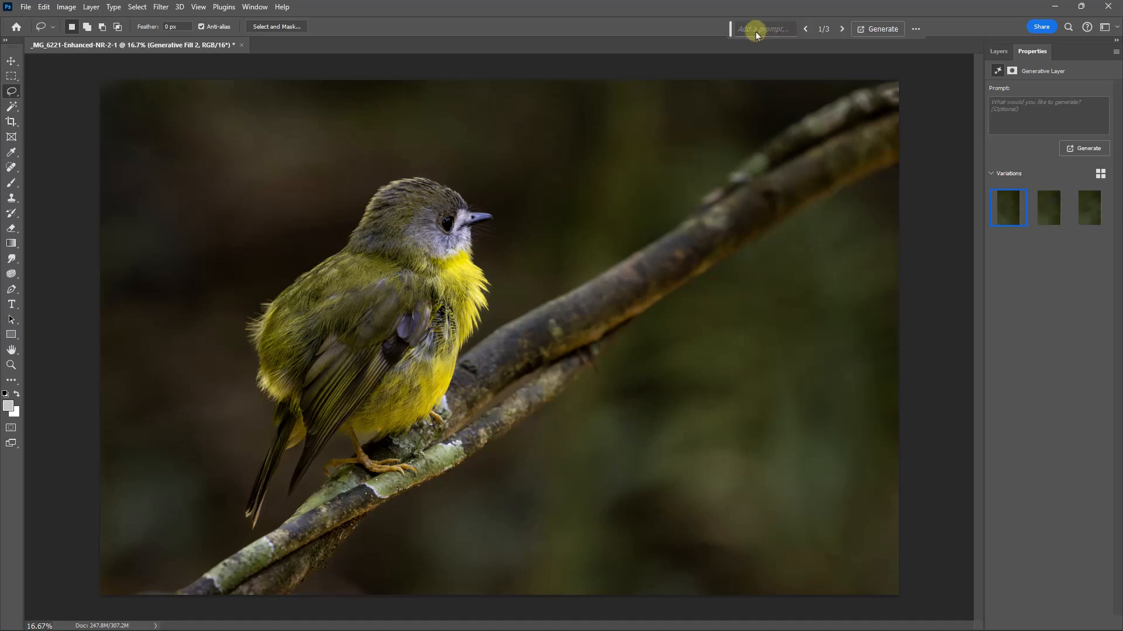
- Compare the photo with and without each of the two generative fill layers, and flatten the image
{"action": "left_click", "coordinate": [998, 52]}
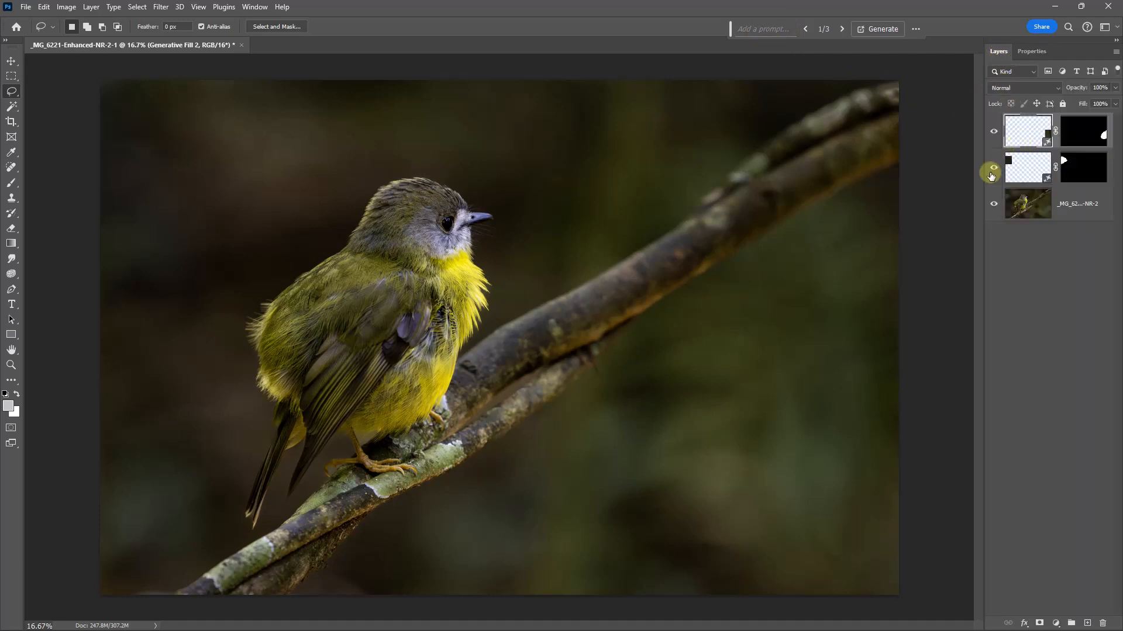
{"action": "left_click", "coordinate": [993, 169]}
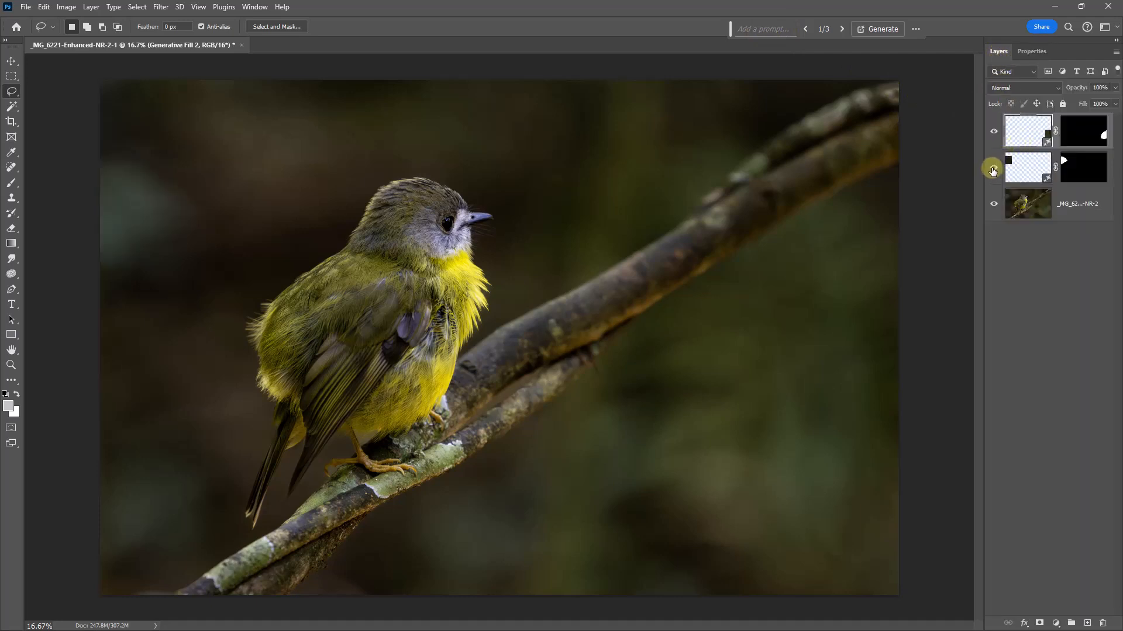
{"action": "left_click", "coordinate": [993, 168]}
{"action": "left_click", "coordinate": [994, 133]}
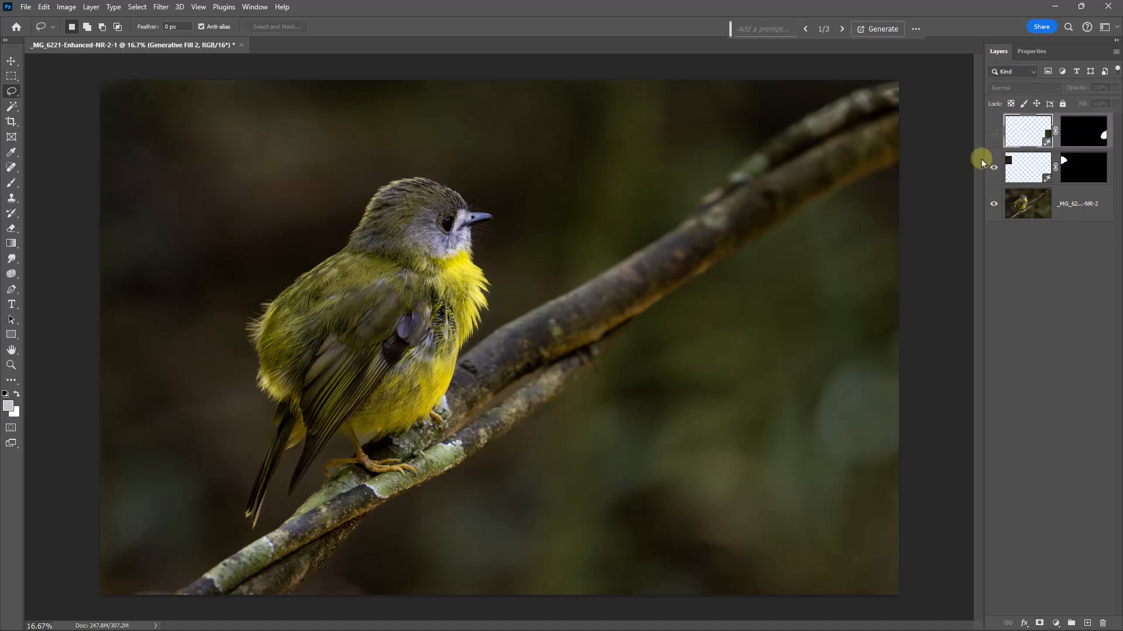
{"action": "left_click", "coordinate": [994, 133]}
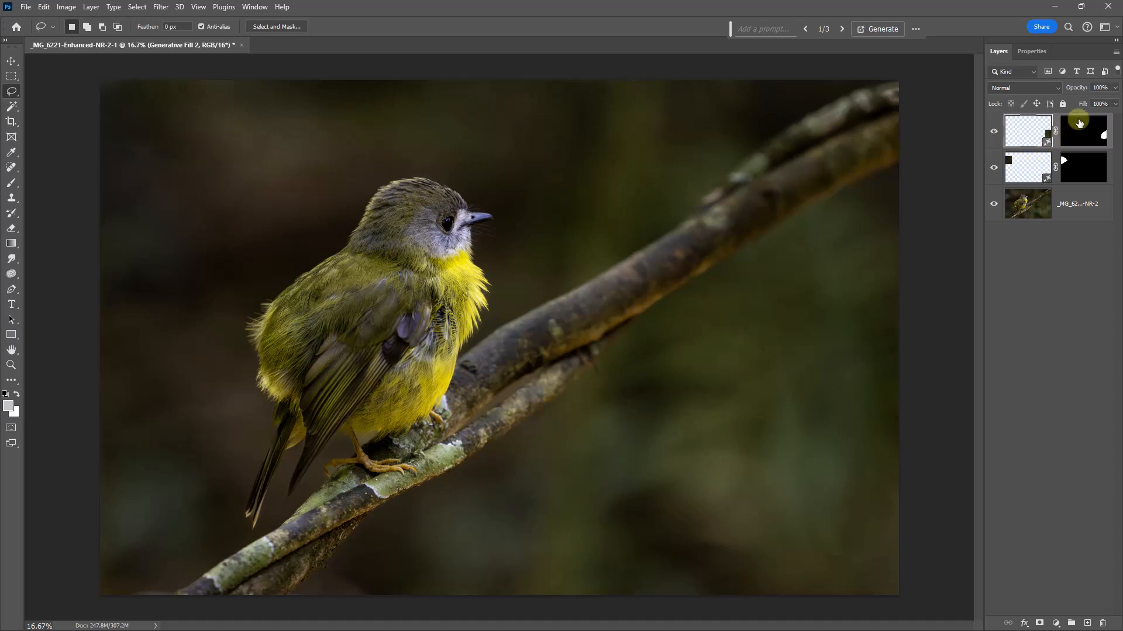
{"action": "left_click", "coordinate": [1114, 54]}
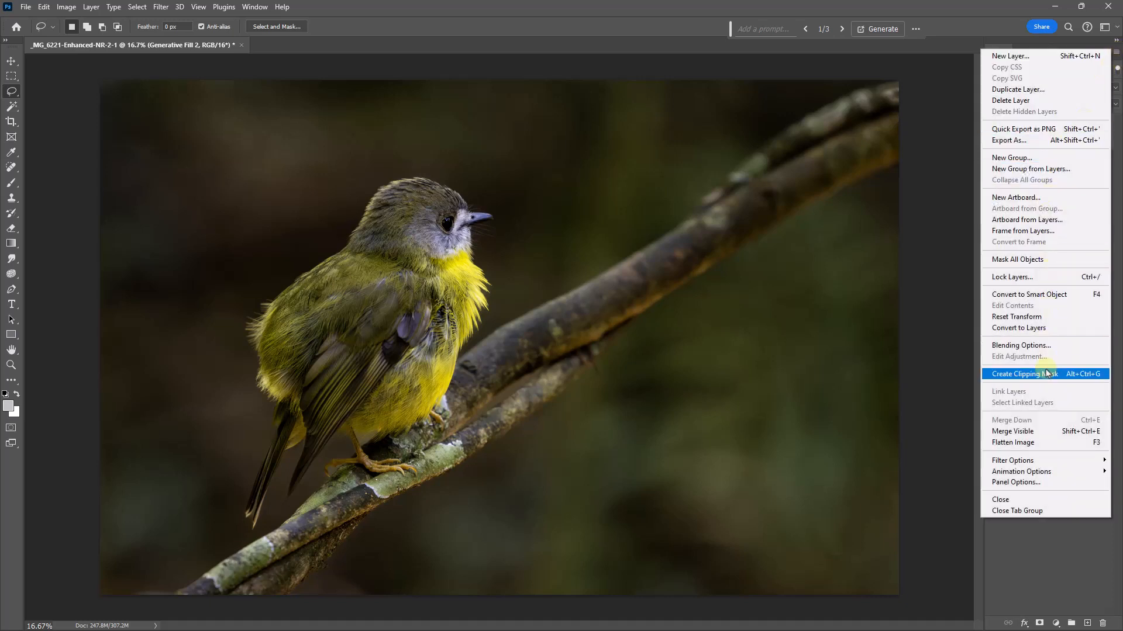
{"action": "left_click", "coordinate": [1024, 443]}
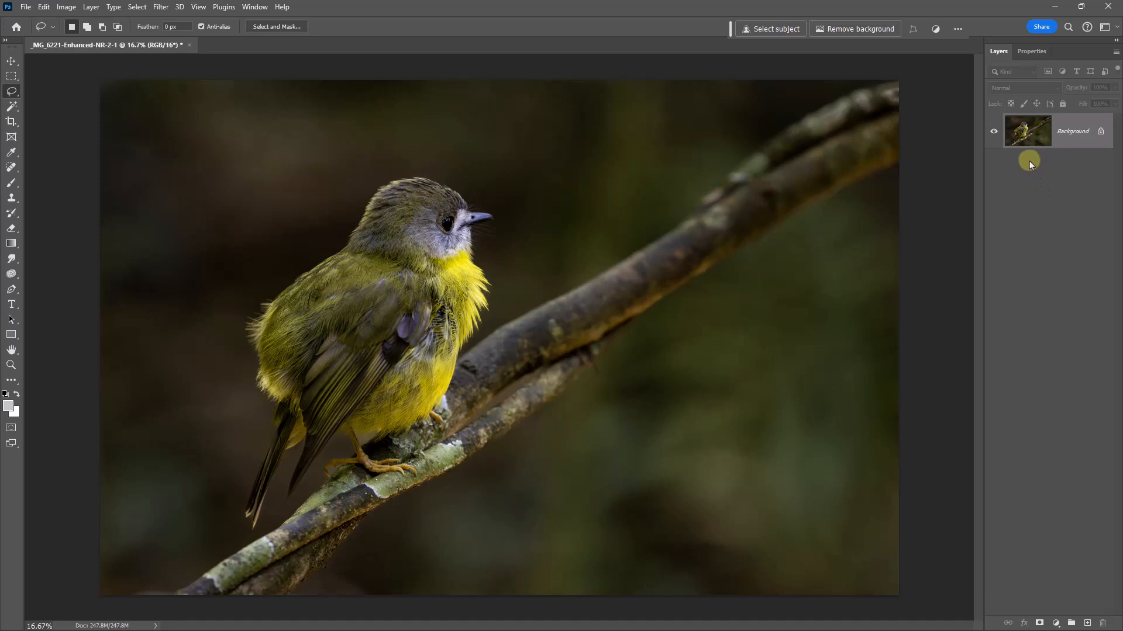
{"action": "key", "text": "z"}
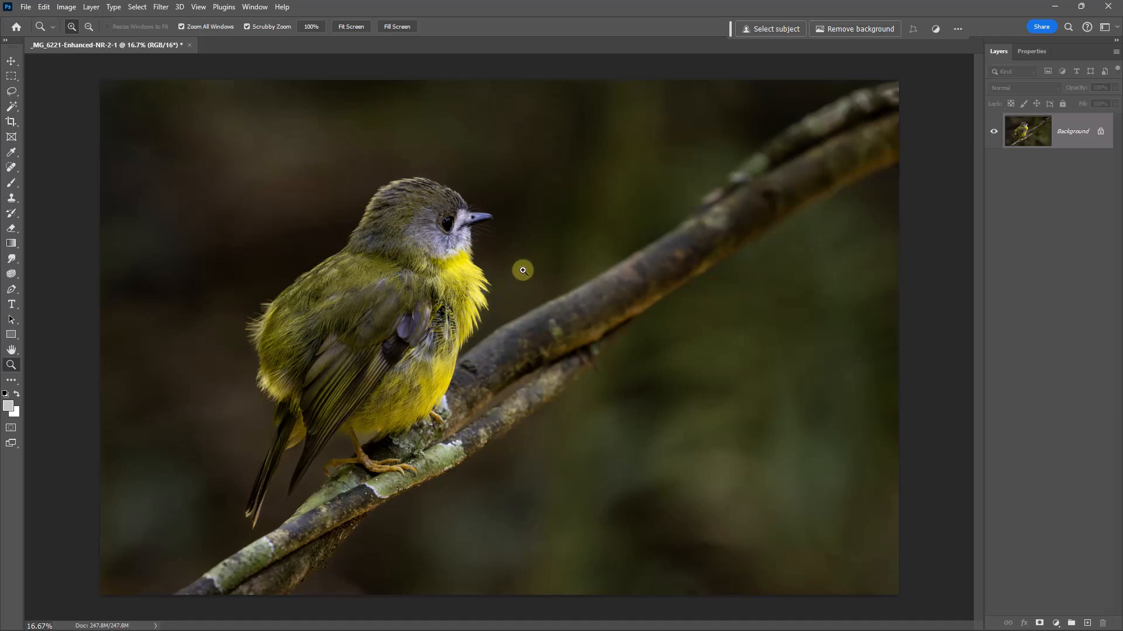
- Examine the feather detail on the bird's breast and head up to 100% magnification, including the fine bristles around the beak
{"action": "left_click", "coordinate": [479, 306]}
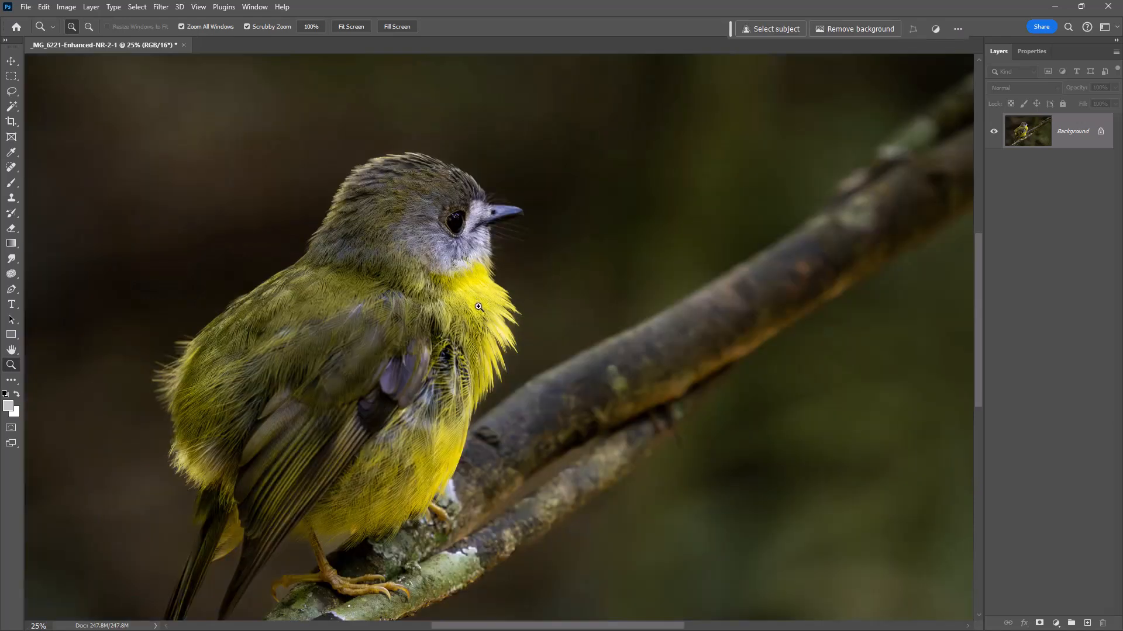
{"action": "left_click", "coordinate": [502, 336]}
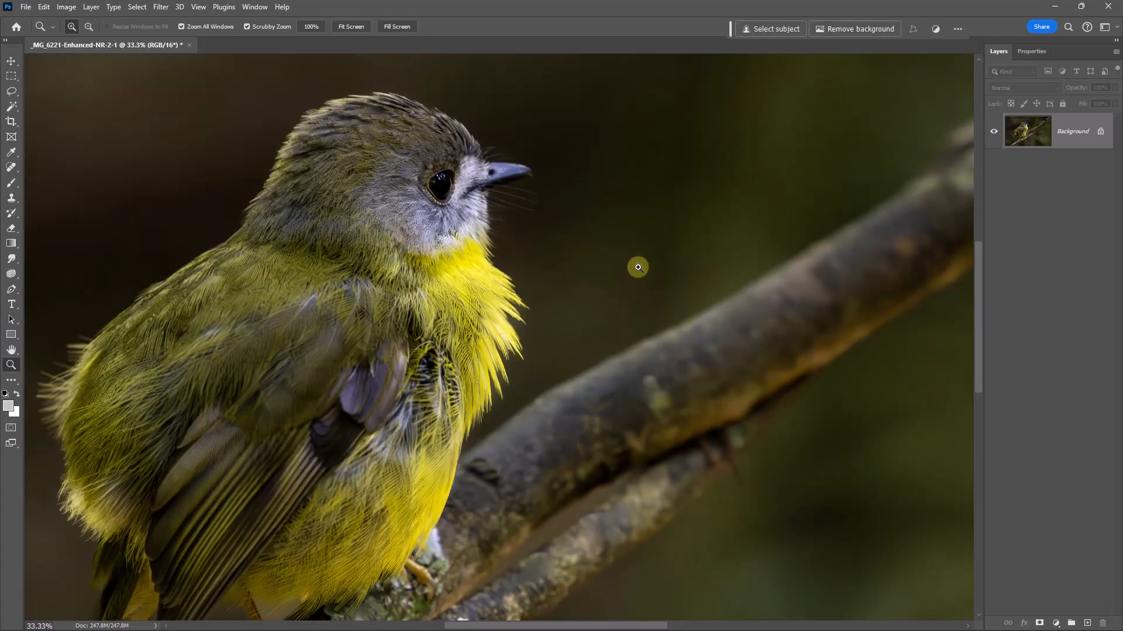
{"action": "left_click", "coordinate": [494, 336]}
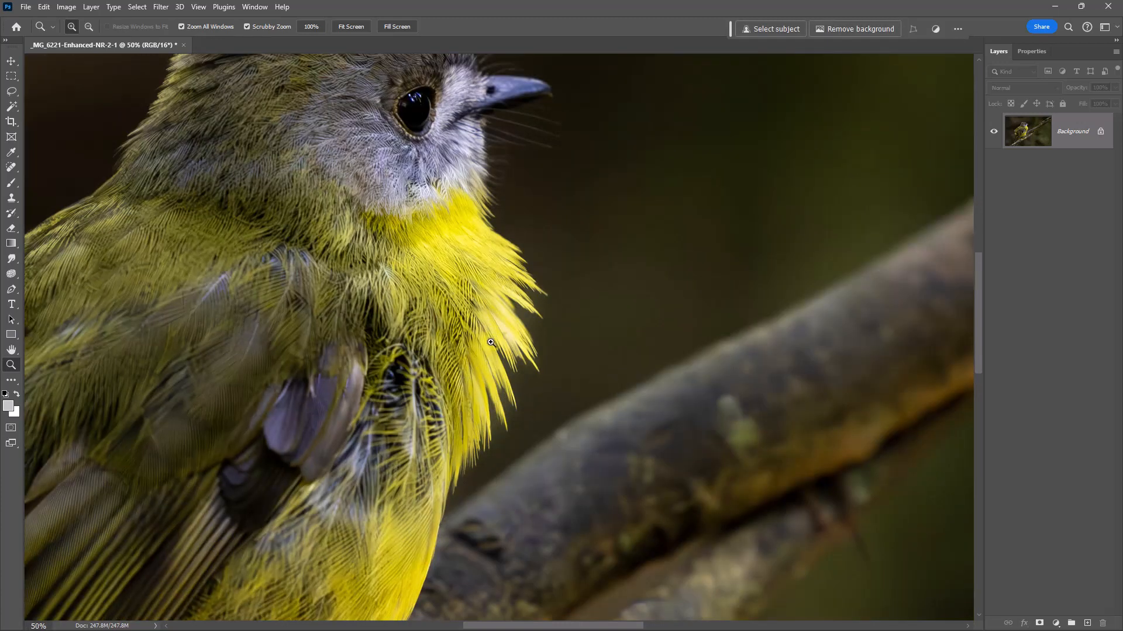
{"action": "left_click_drag", "start_coordinate": [471, 280], "coordinate": [496, 373]}
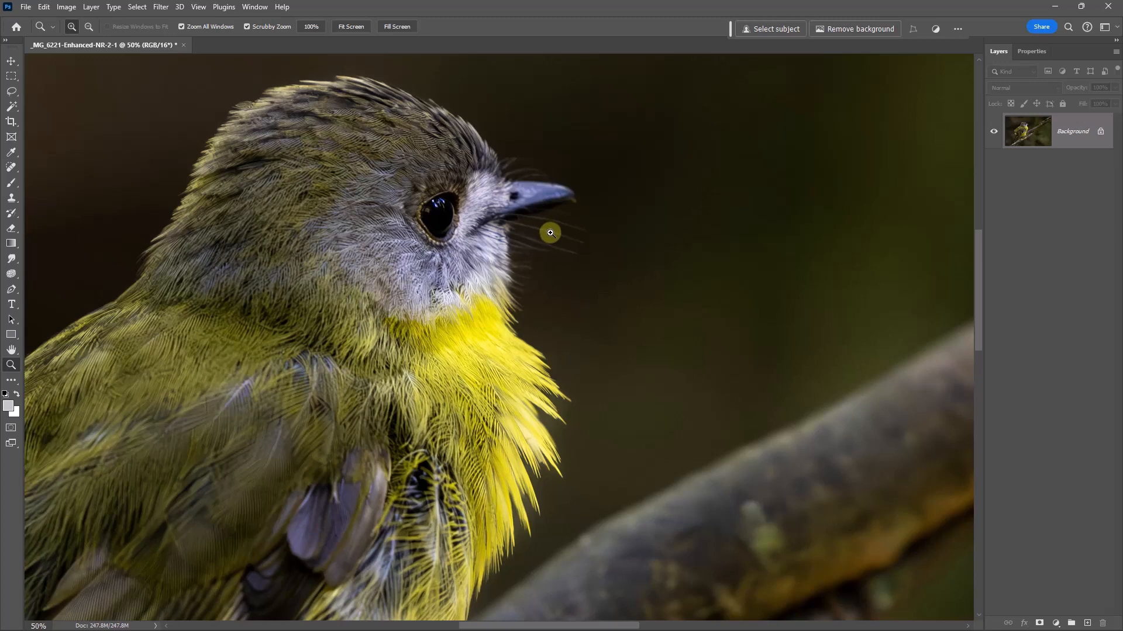
{"action": "left_click", "coordinate": [526, 222]}
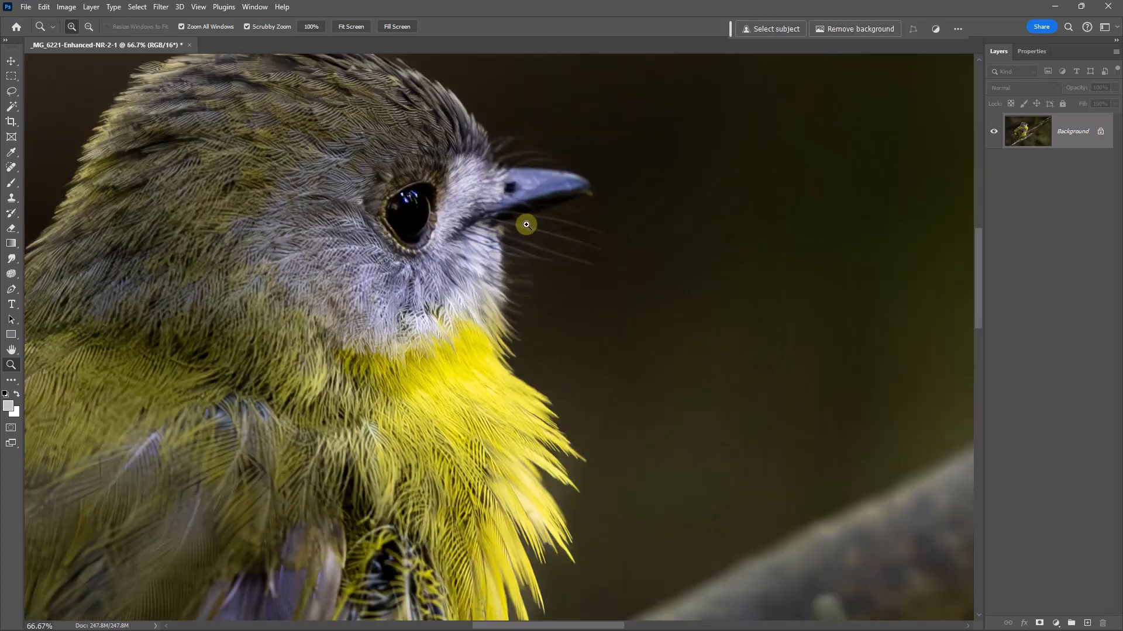
{"action": "left_click", "coordinate": [516, 253]}
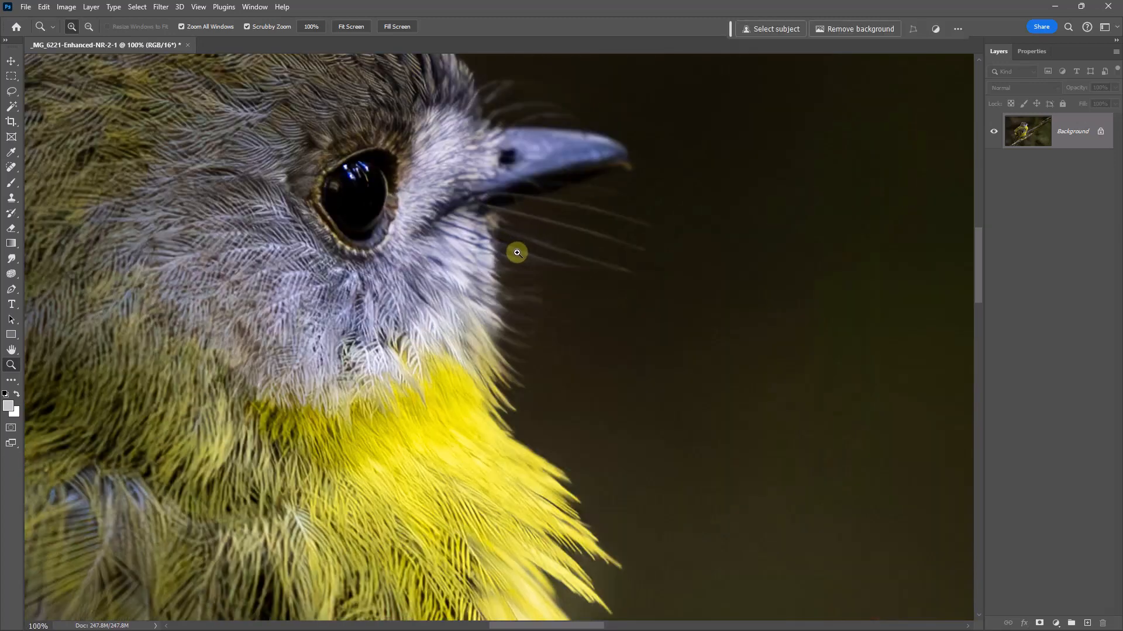
{"action": "key", "text": "space"}
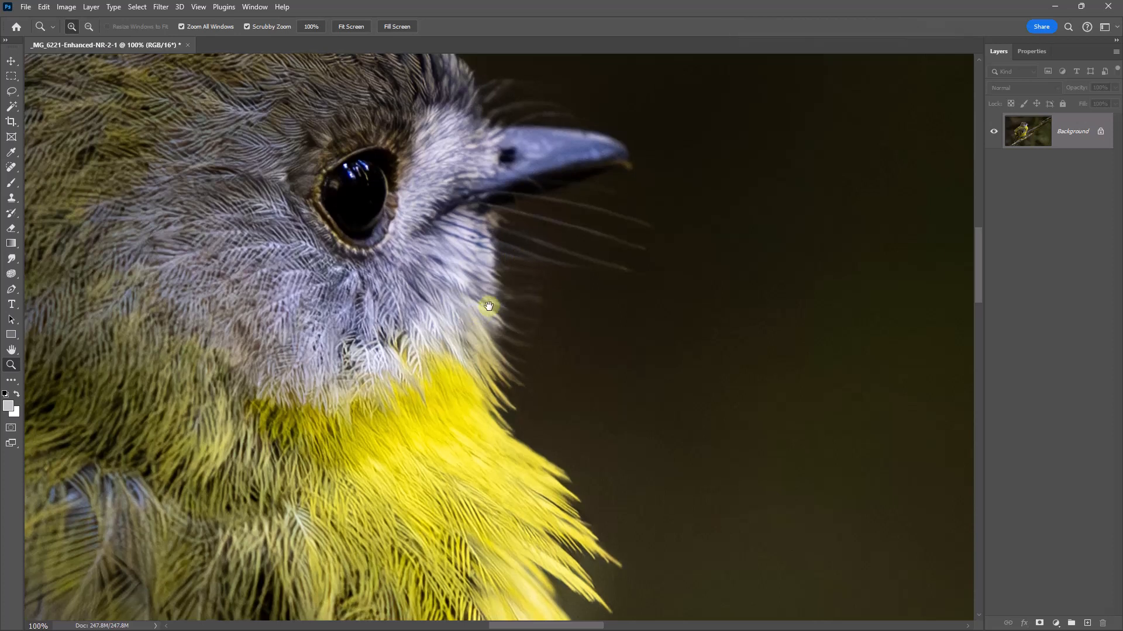
{"action": "left_click_drag", "start_coordinate": [489, 306], "coordinate": [530, 341]}
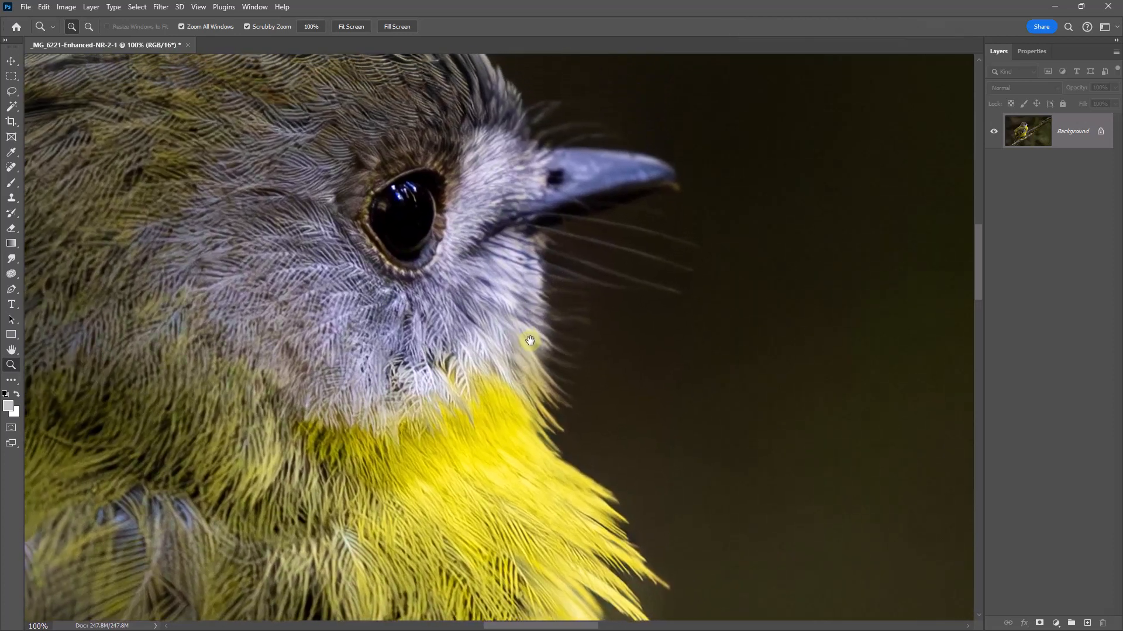